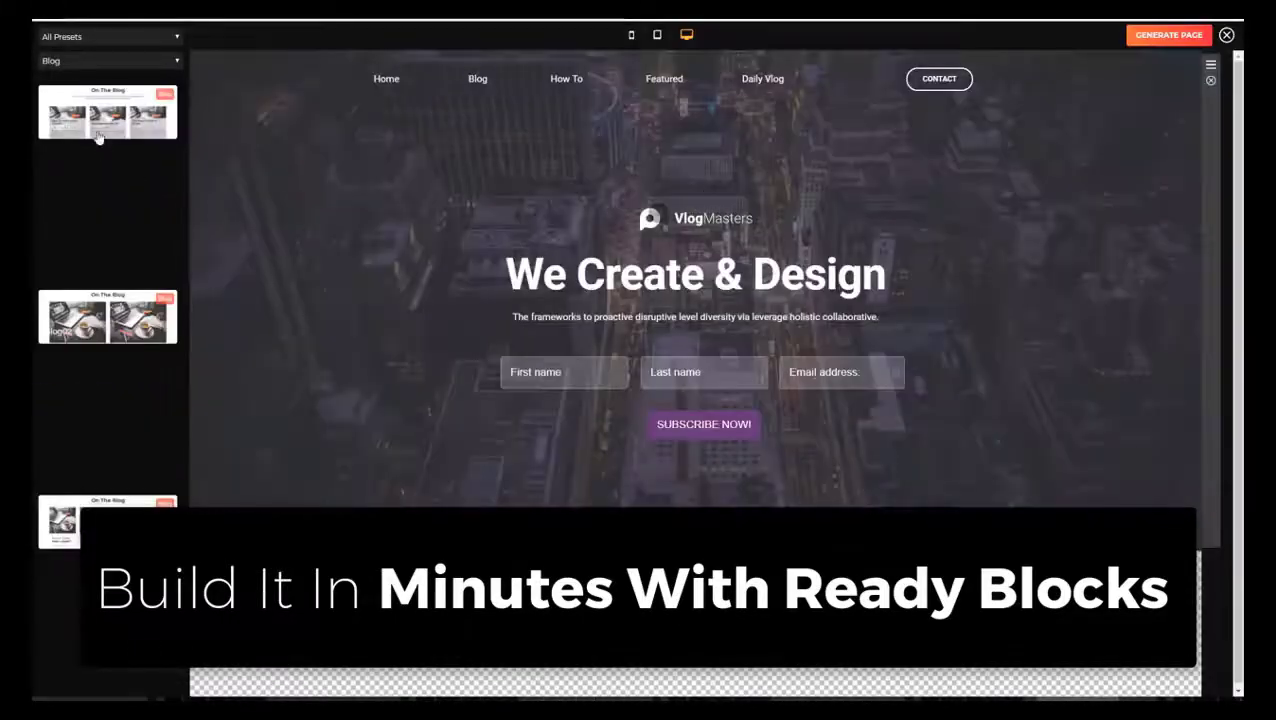
# Step: Add the three-column On The Blog block from the Blog presets below the page's header section
pyautogui.moveTo(108, 313); pyautogui.dragTo(700, 450)
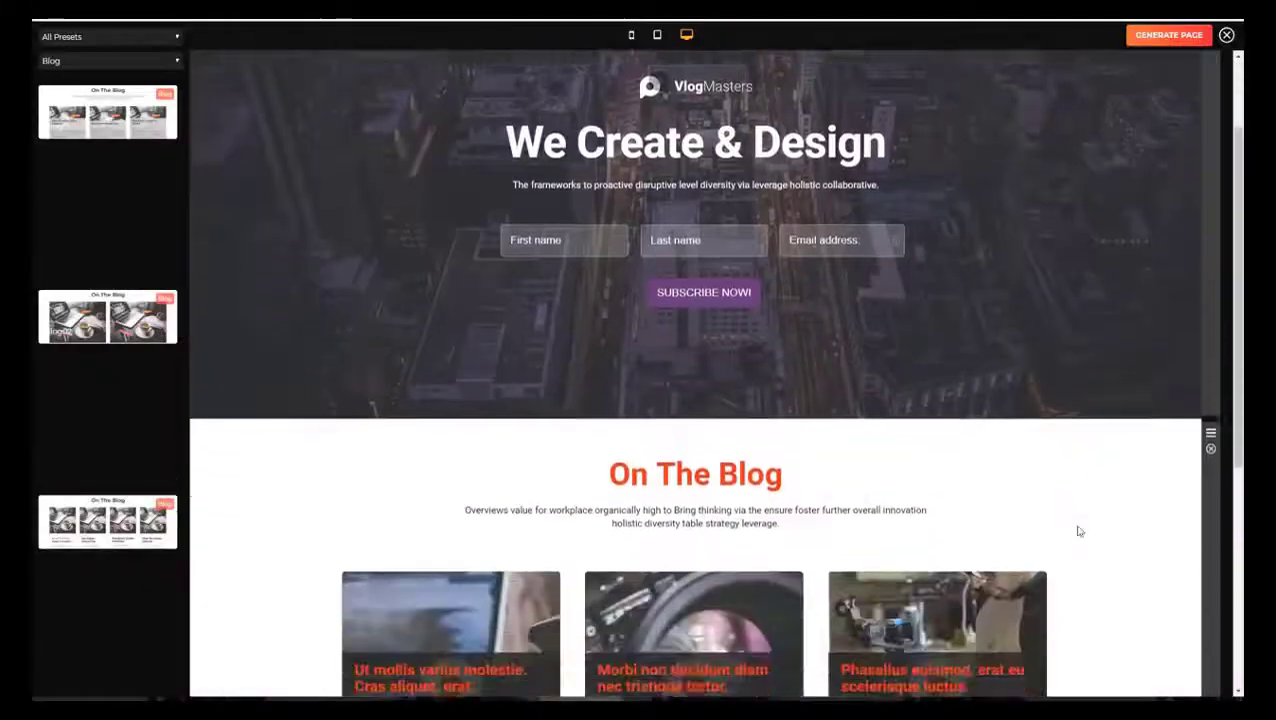
pyautogui.scroll(-5, 1078, 531)
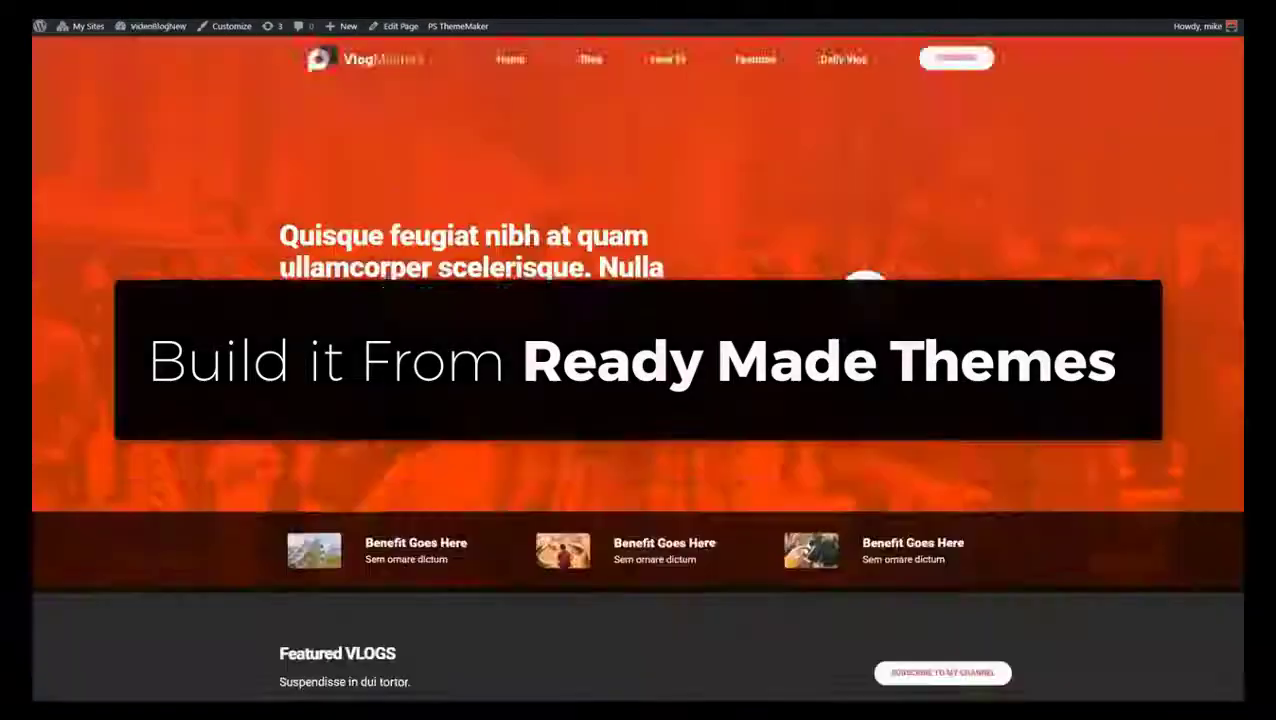
# Step: Look through the video blog and fitness demo sites, including the fitness site's mobile and tablet views
pyautogui.scroll(-10, 638, 400)
pyautogui.scroll(-10, 638, 400)
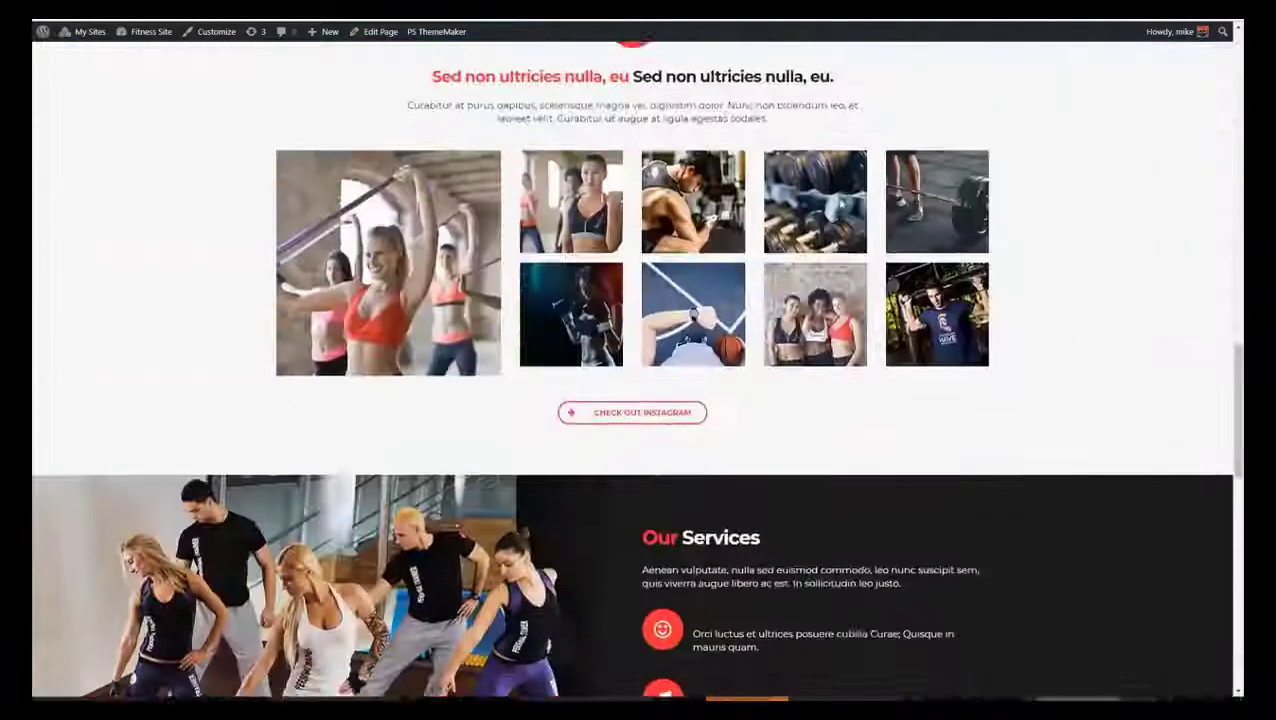
pyautogui.scroll(-15, 638, 400)
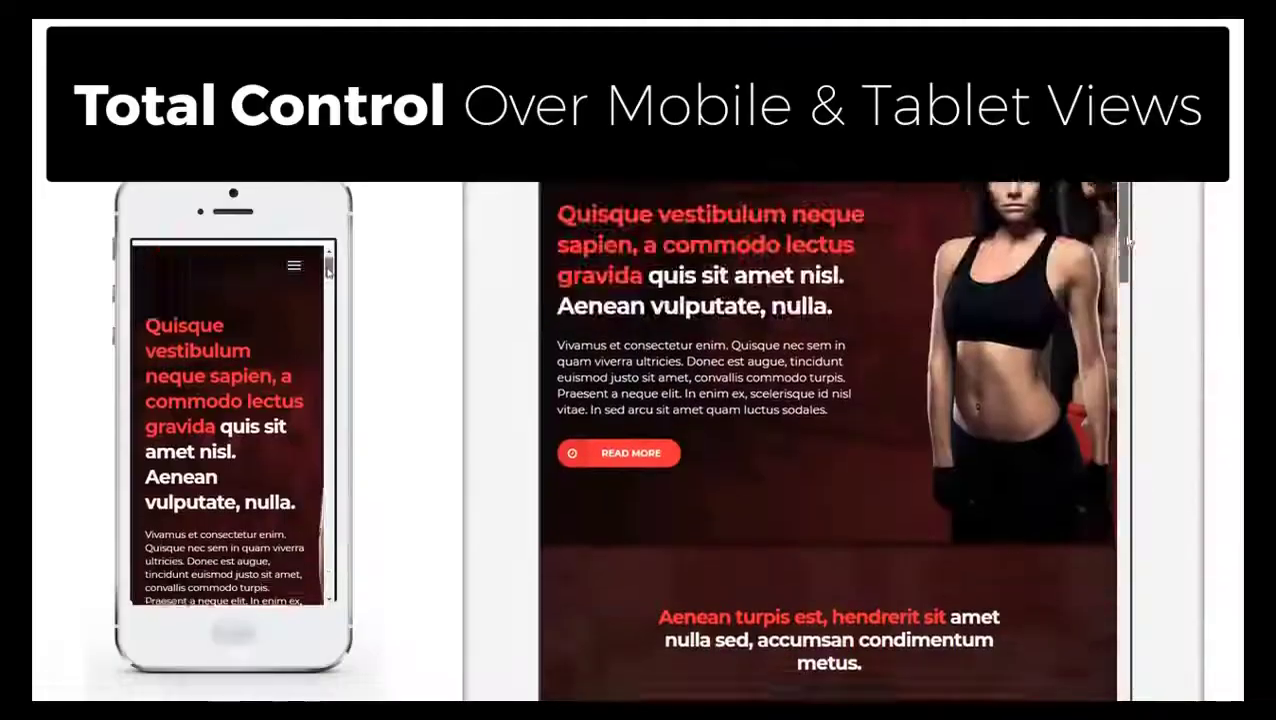
pyautogui.scroll(-10, 1126, 363)
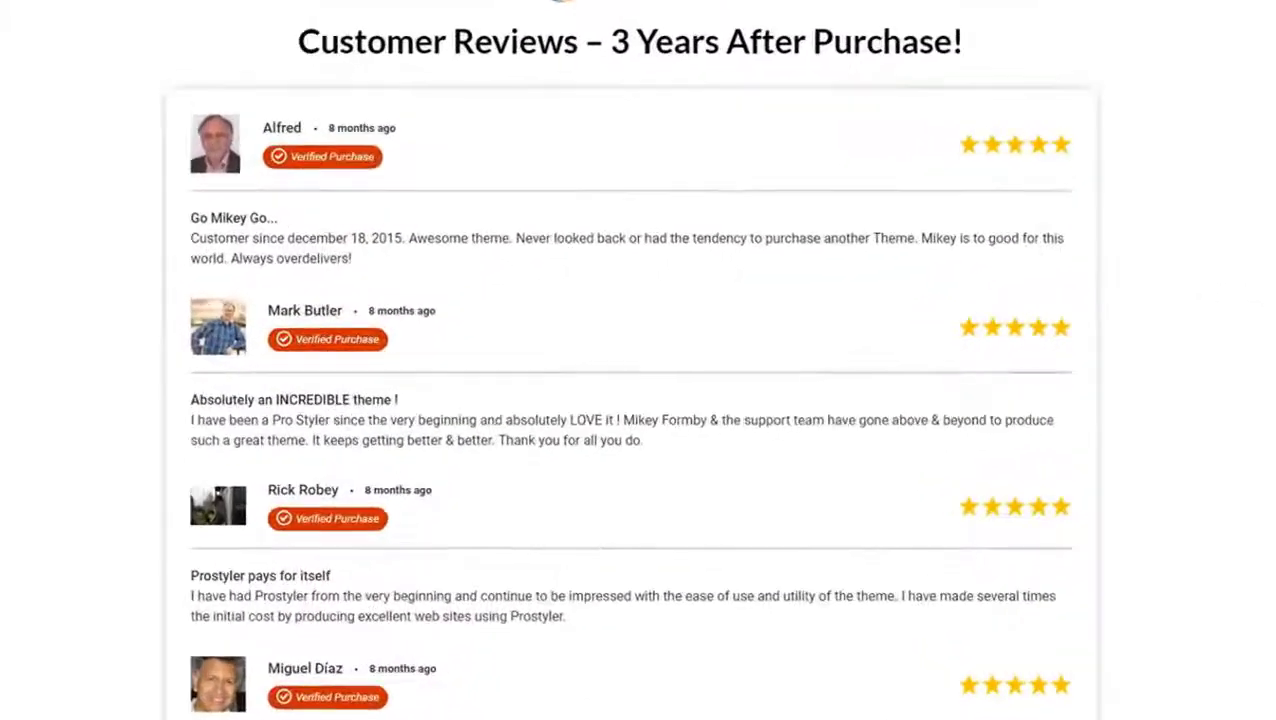
# Step: Read through the customer reviews on the product page
pyautogui.scroll(-5, 1176, 319)
pyautogui.scroll(-15, 638, 360)
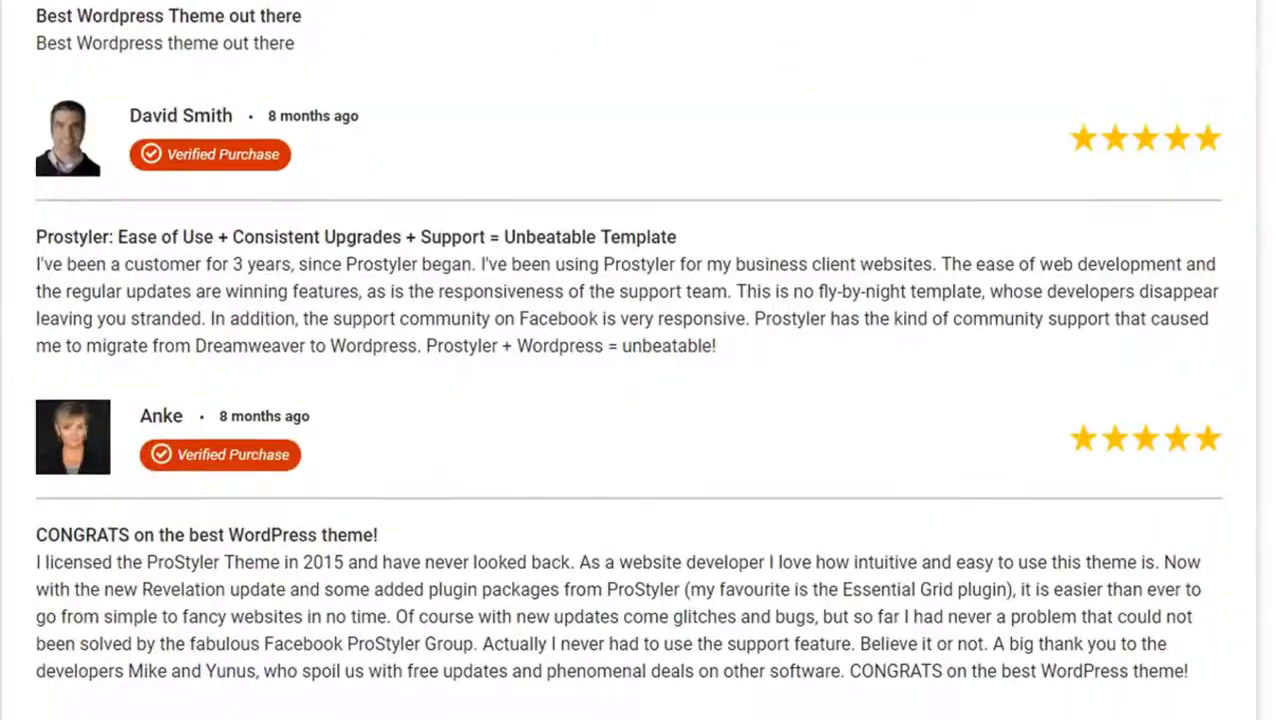
pyautogui.scroll(-20, 638, 360)
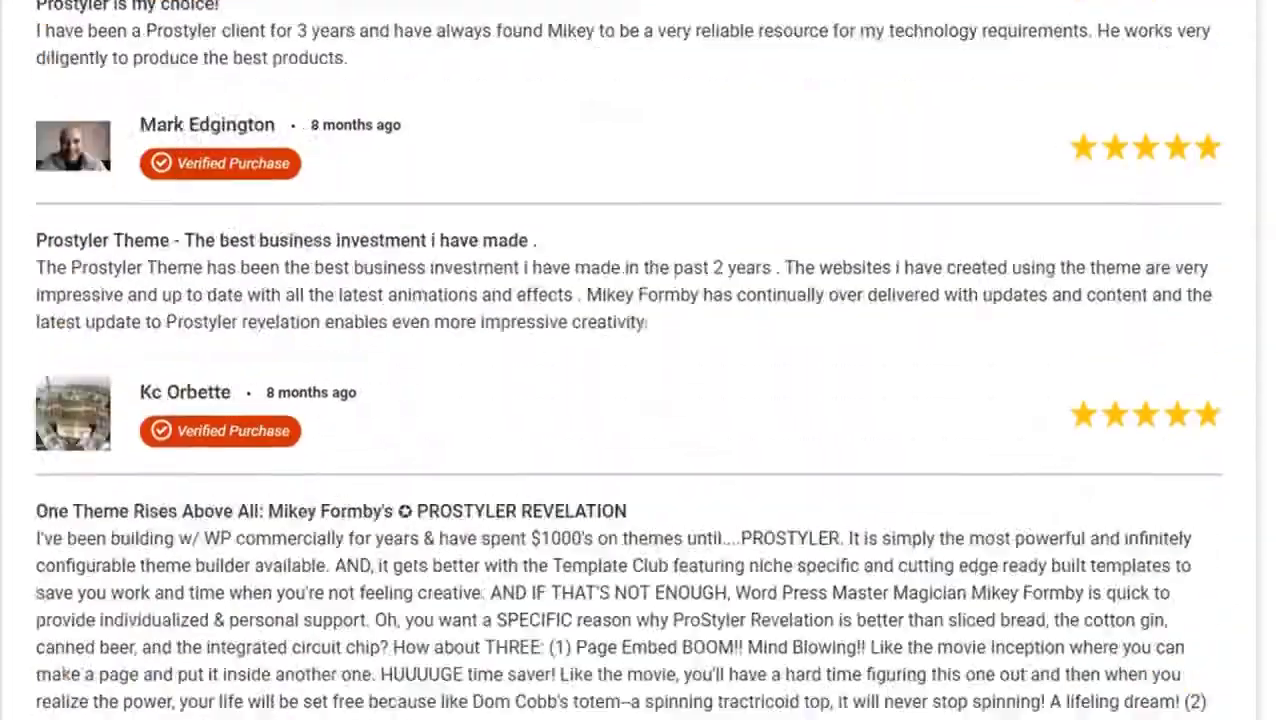
pyautogui.scroll(-10, 638, 360)
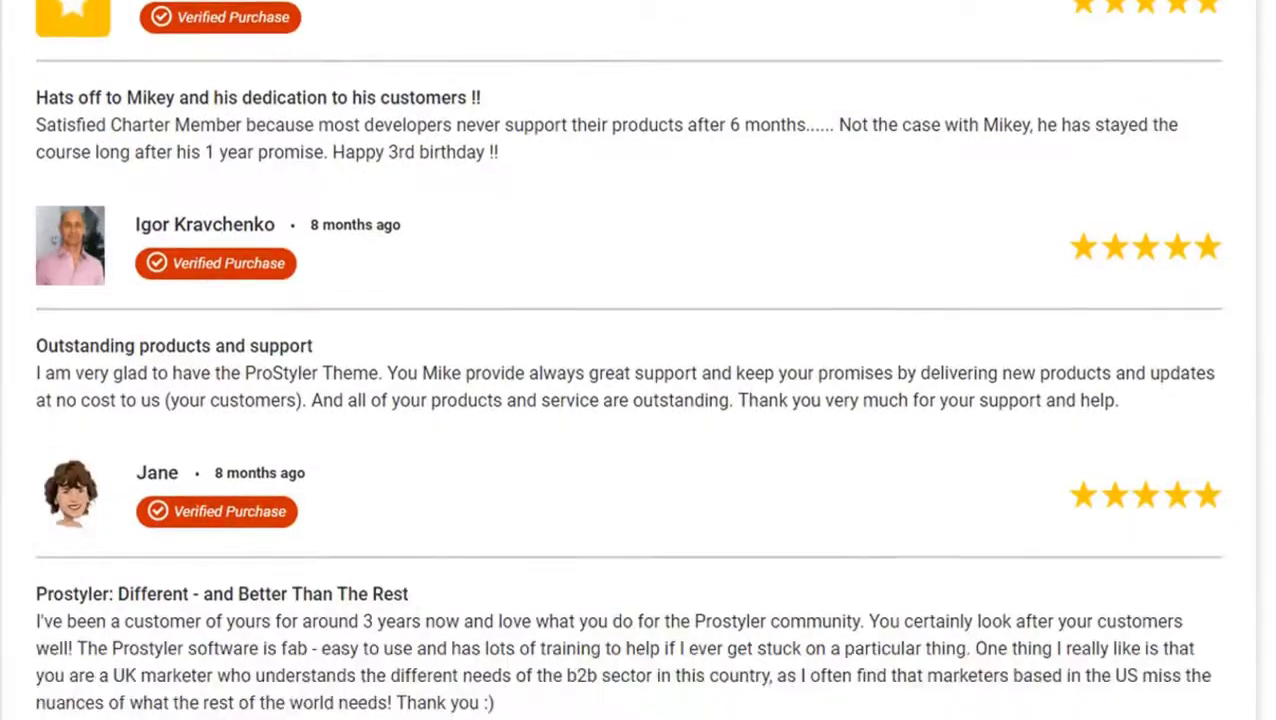
pyautogui.scroll(-20, 638, 360)
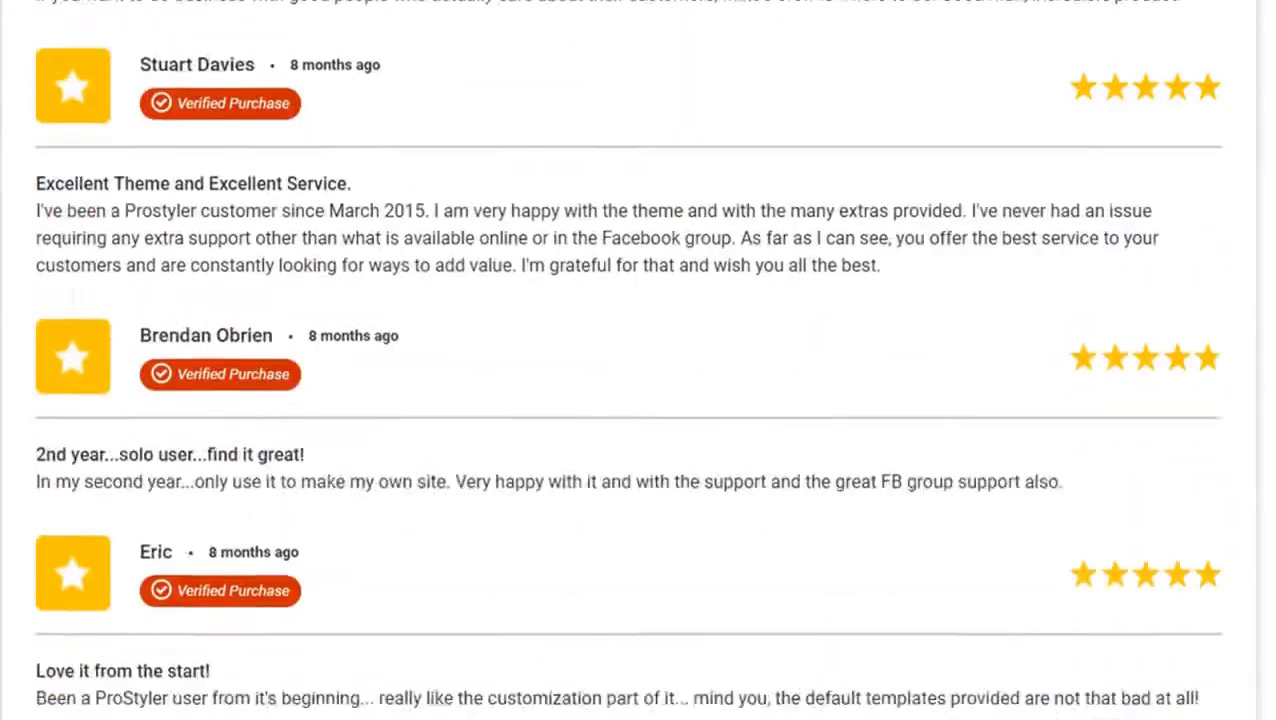
pyautogui.scroll(-15, 638, 360)
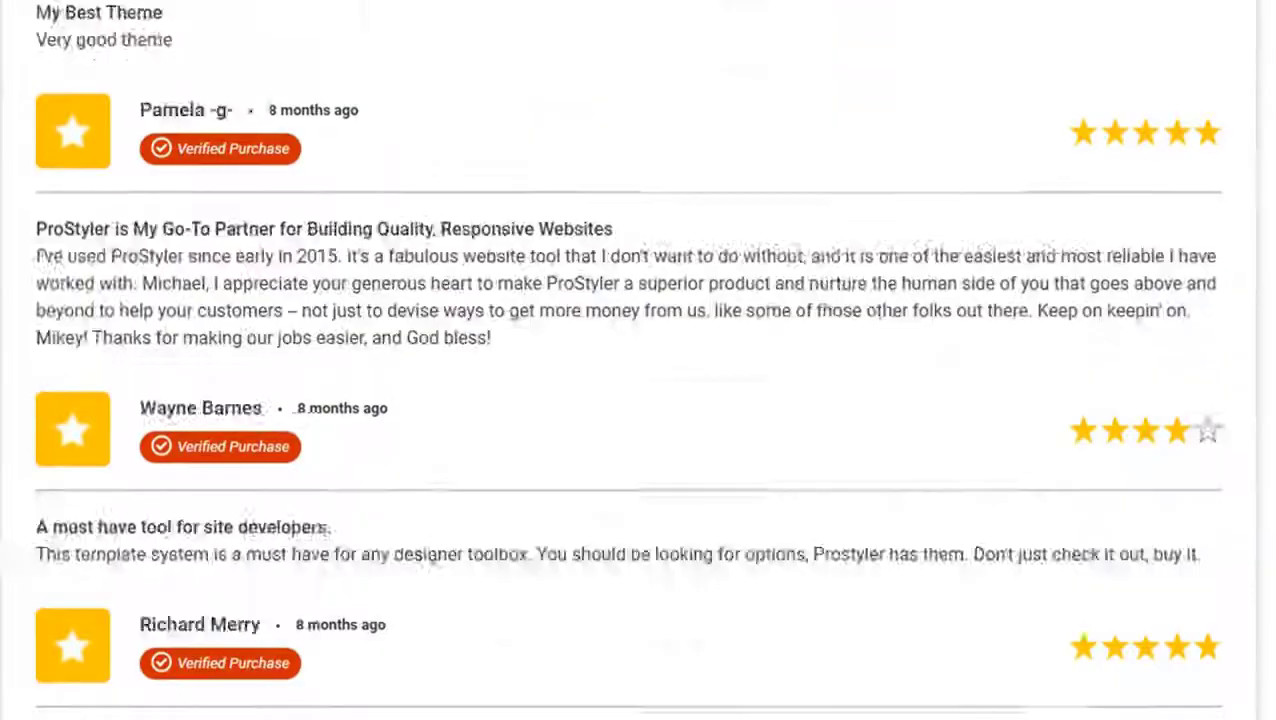
pyautogui.scroll(-15, 638, 360)
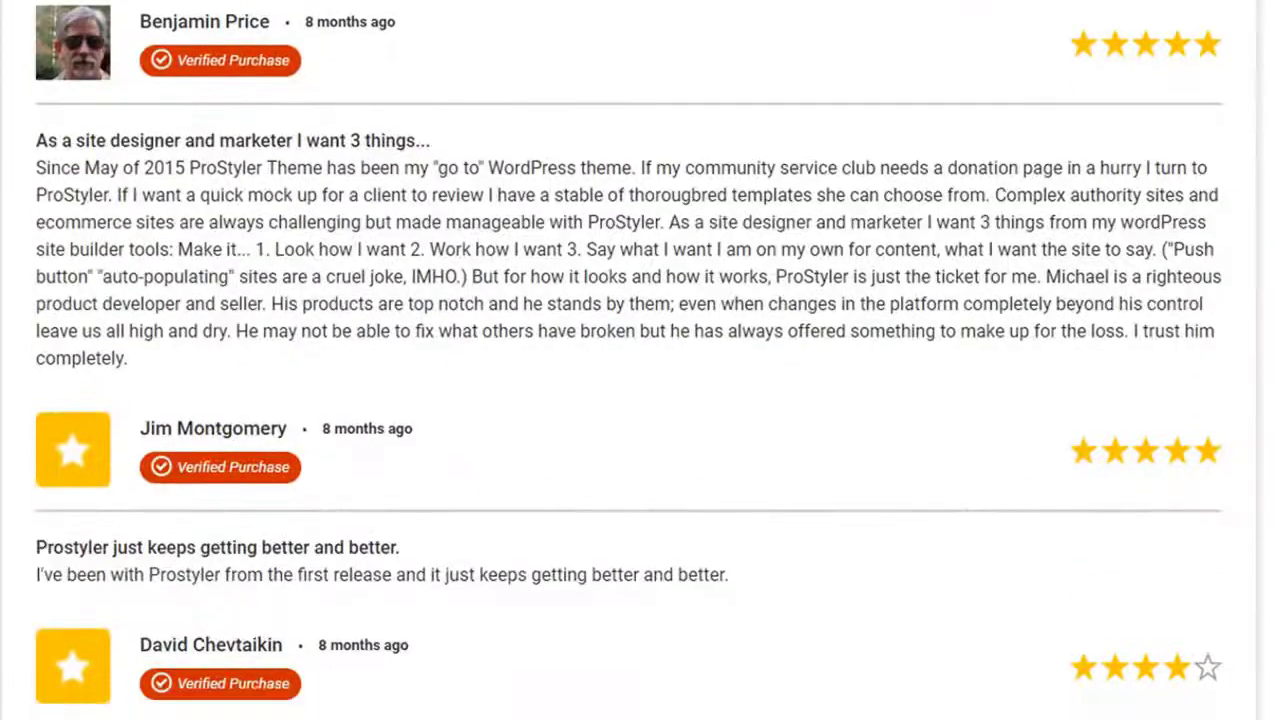
pyautogui.scroll(-1, 638, 360)
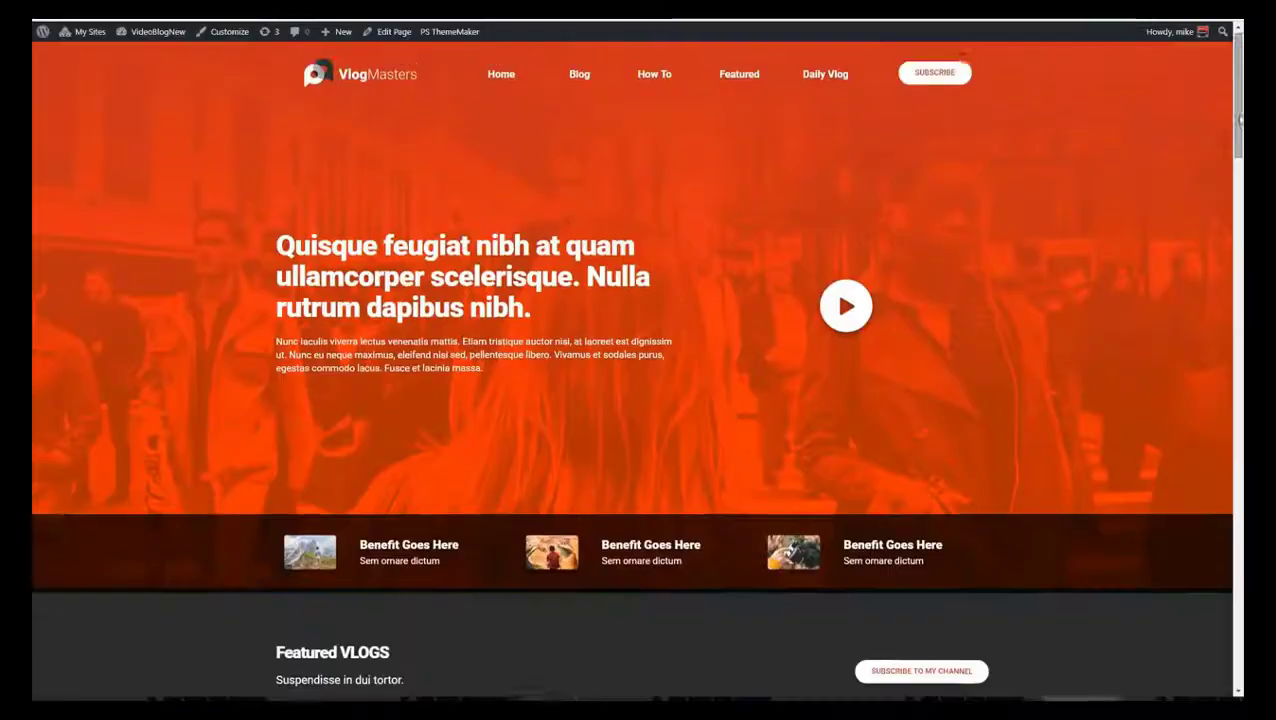
# Step: Examine the page sections of the VideoBlogNew and Book Author demo sites
pyautogui.scroll(-10, 1237, 313)
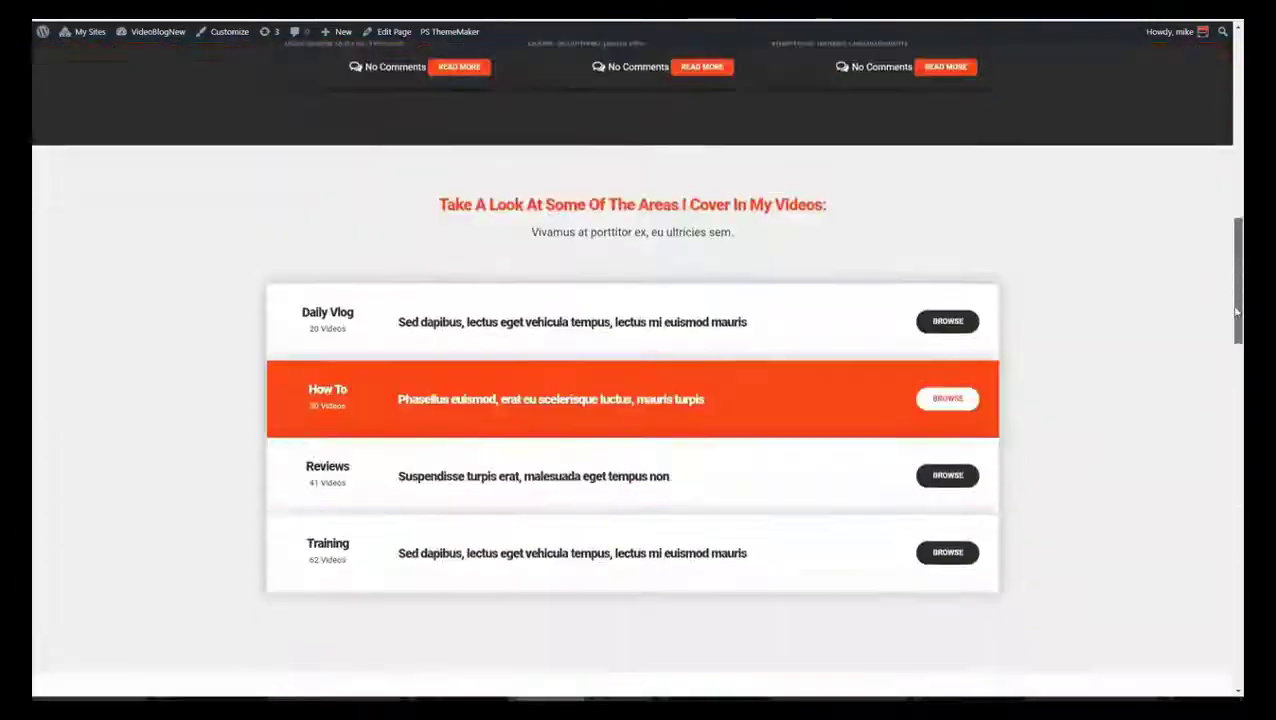
pyautogui.scroll(-15, 1237, 313)
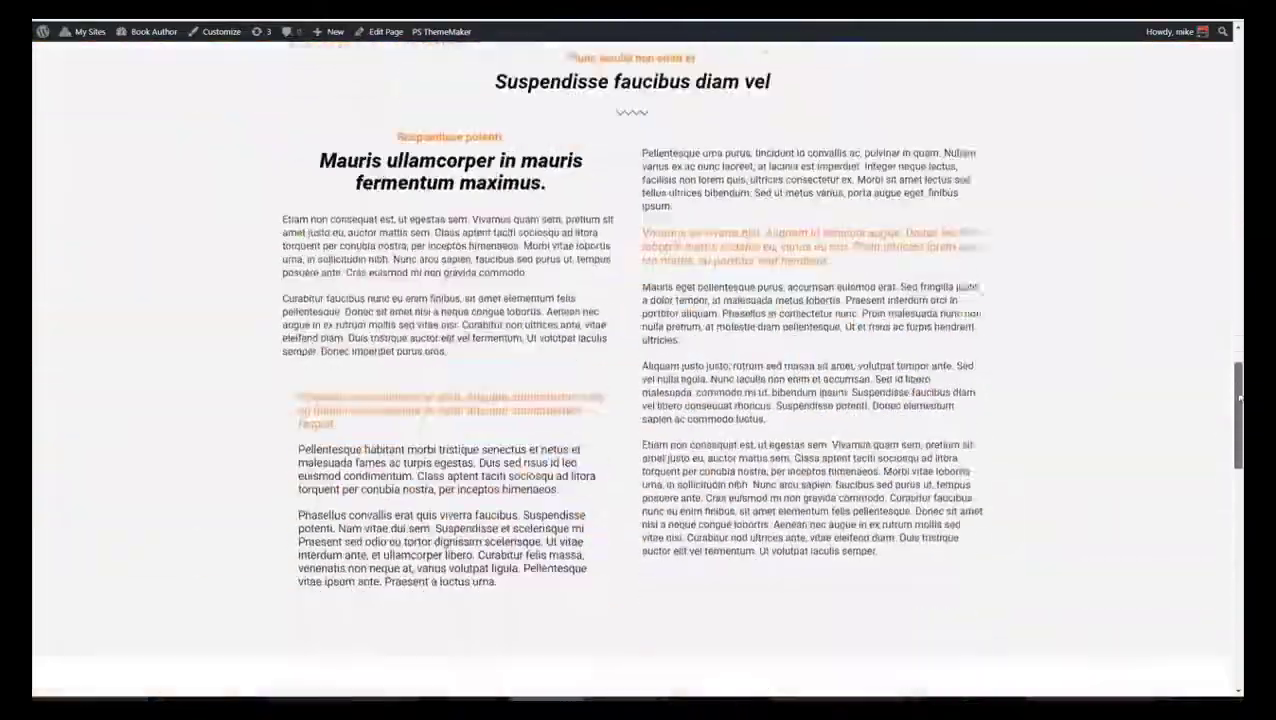
pyautogui.scroll(-5, 1226, 531)
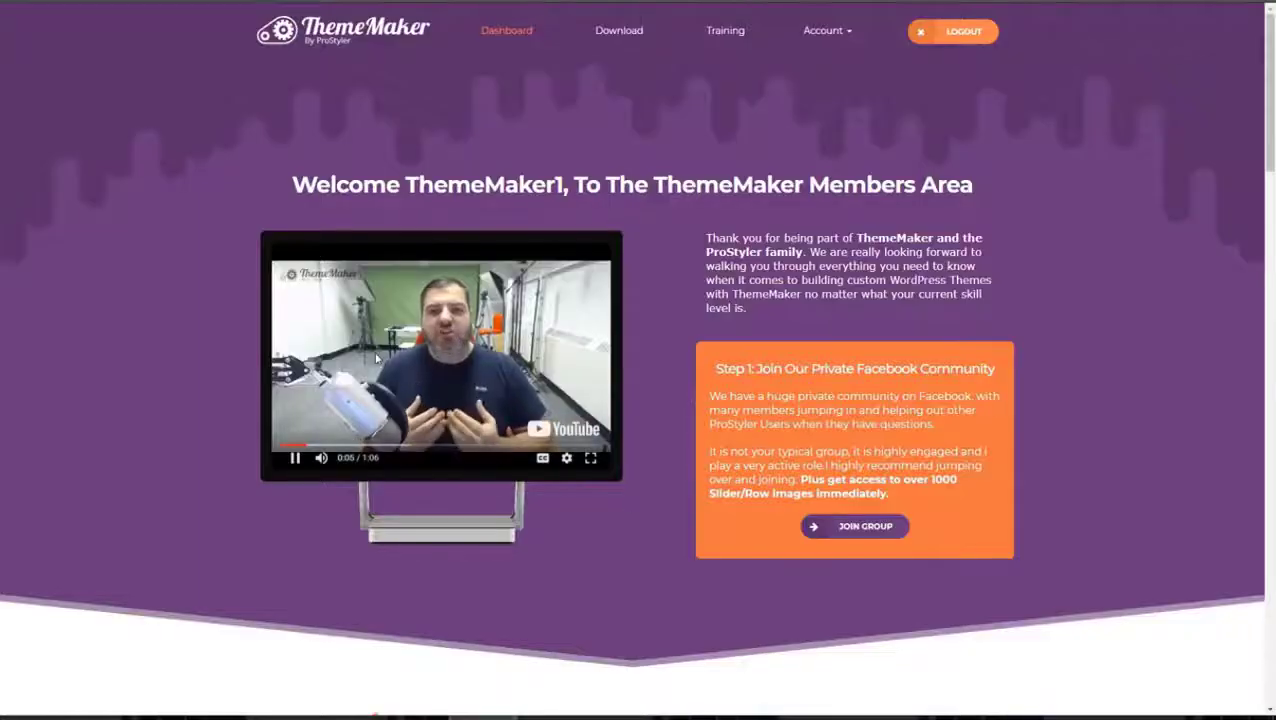
# Step: Review the ThemeMaker members area dashboard, including the What You Will Learn overview of training levels
pyautogui.scroll(-15, 868, 250)
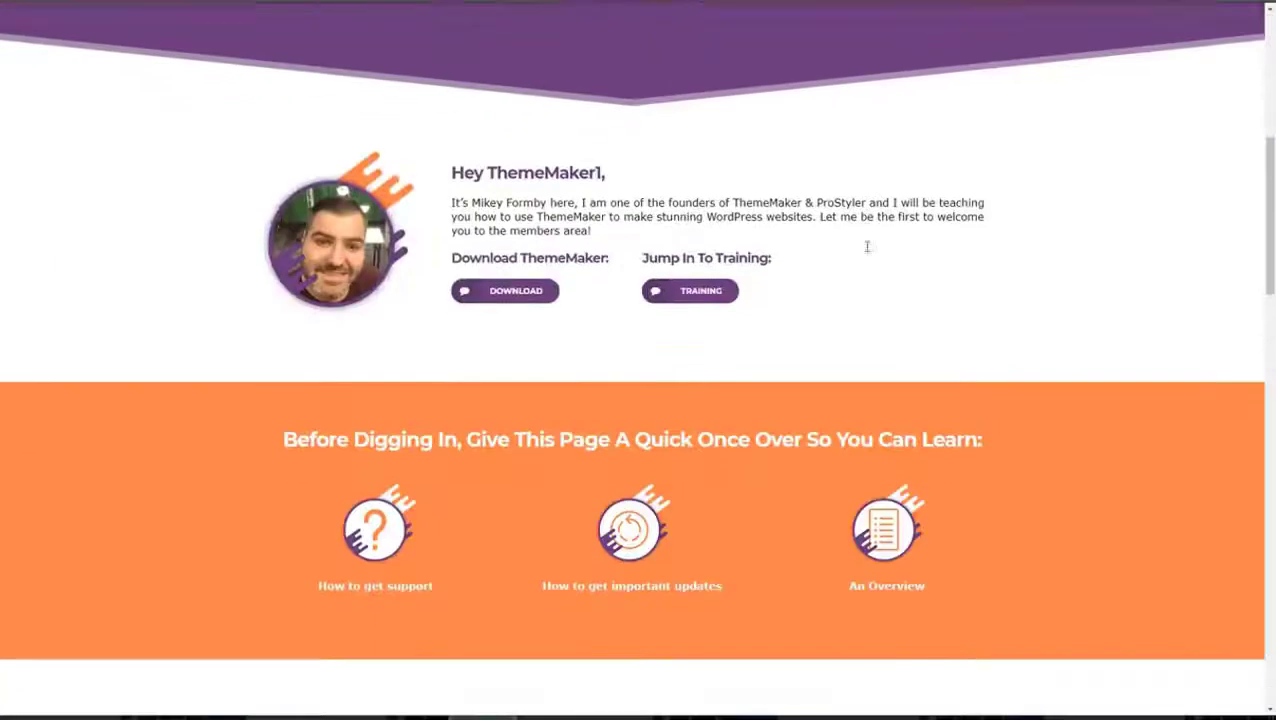
pyautogui.scroll(-9, 868, 250)
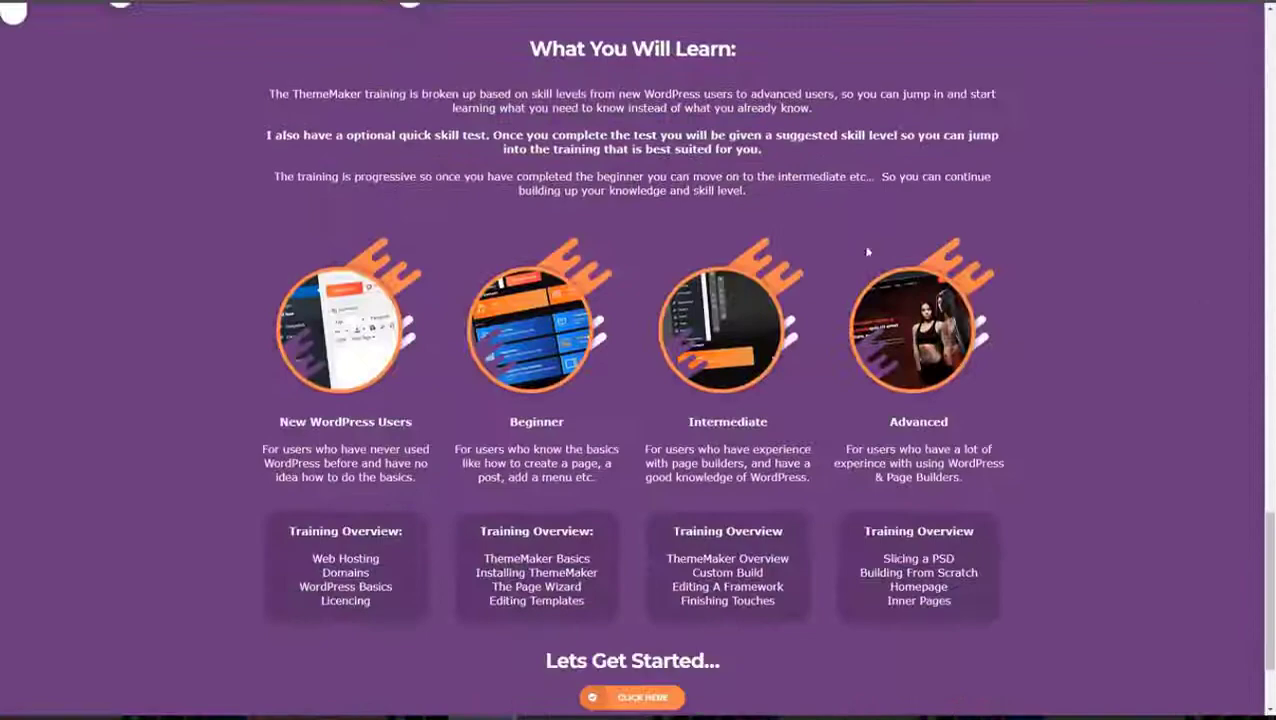
pyautogui.scroll(12, 1054, 305)
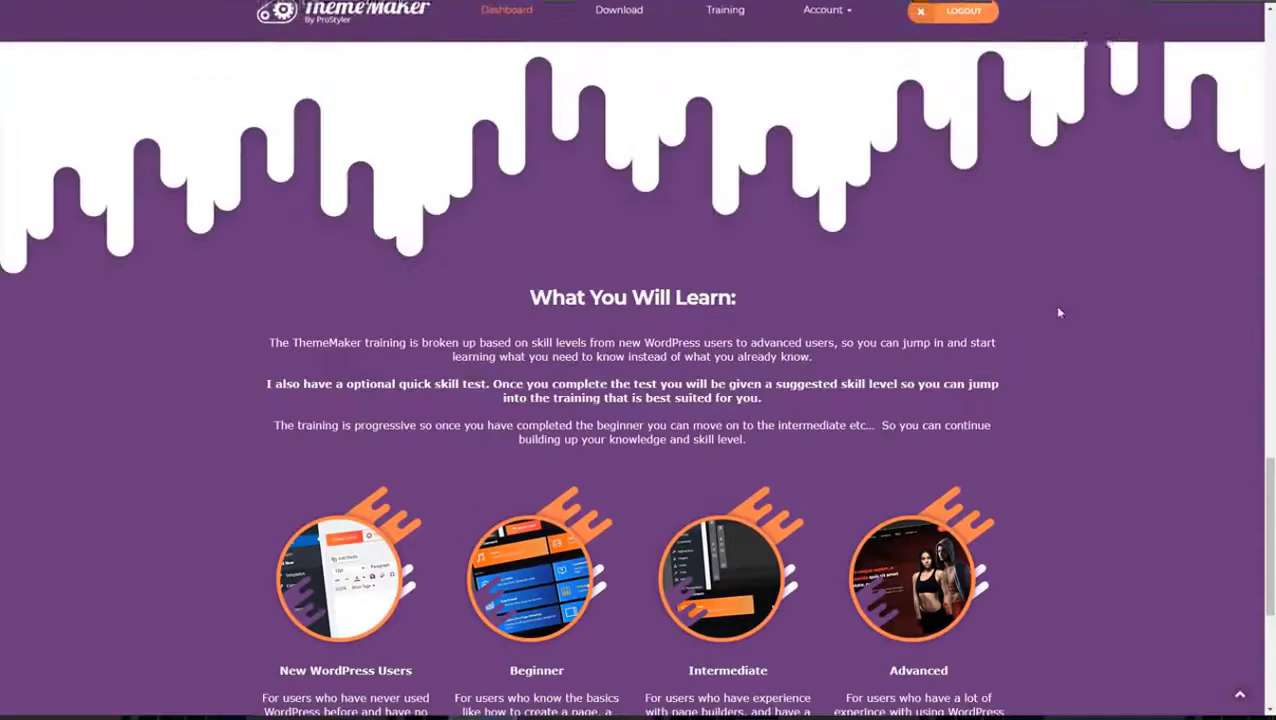
pyautogui.scroll(10, 1062, 326)
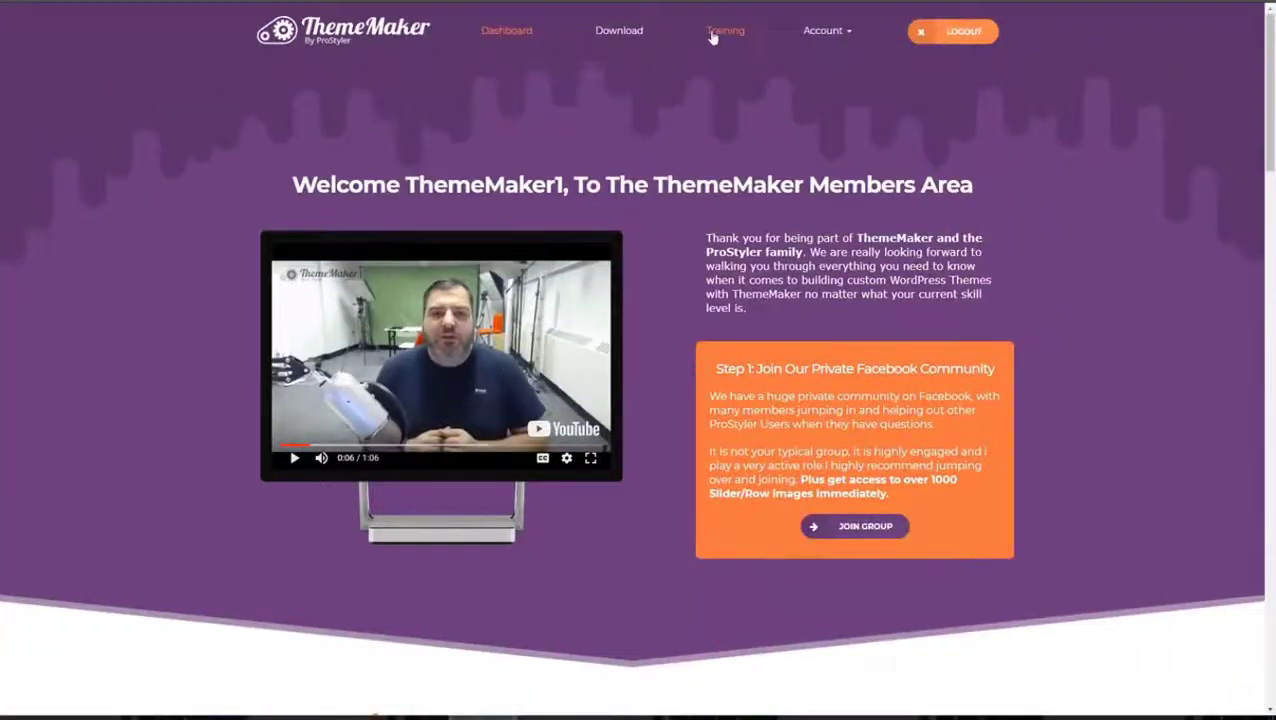
# Step: Open the Training Hub and look through its training steps, from New WordPress User to WooCommerce Training
pyautogui.click(713, 33)
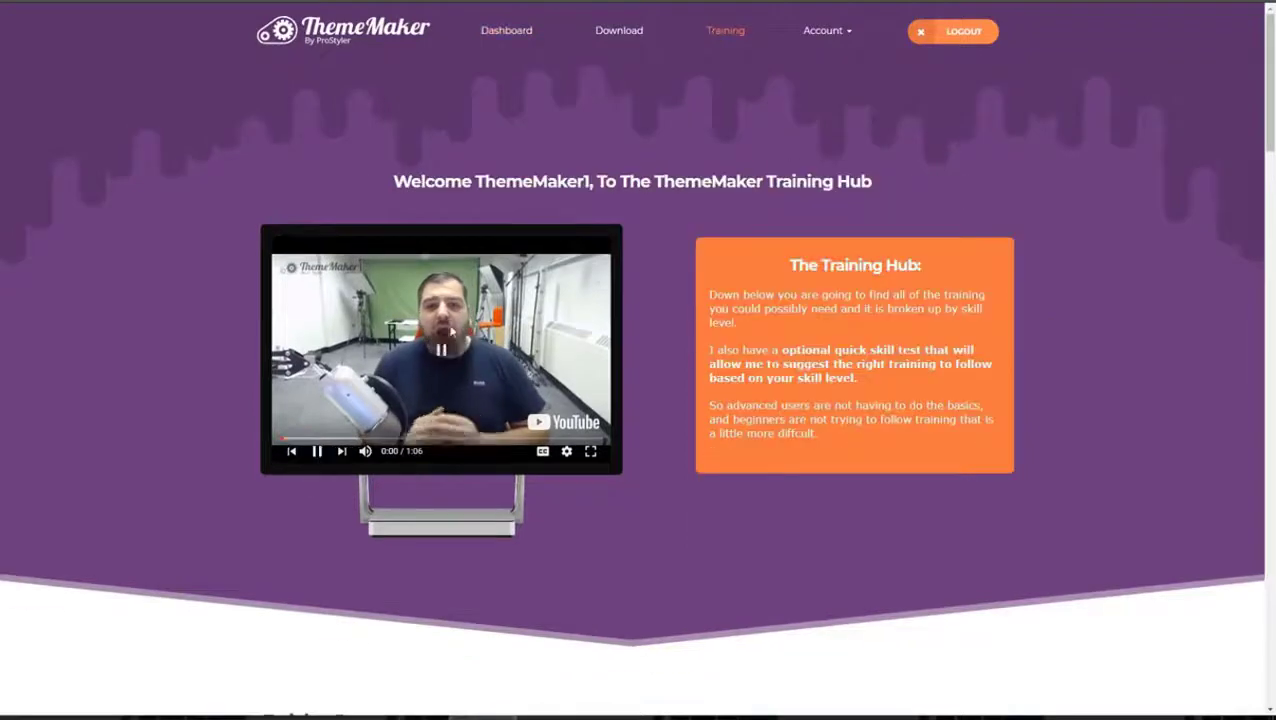
pyautogui.scroll(-1, 702, 322)
pyautogui.scroll(-2, 702, 322)
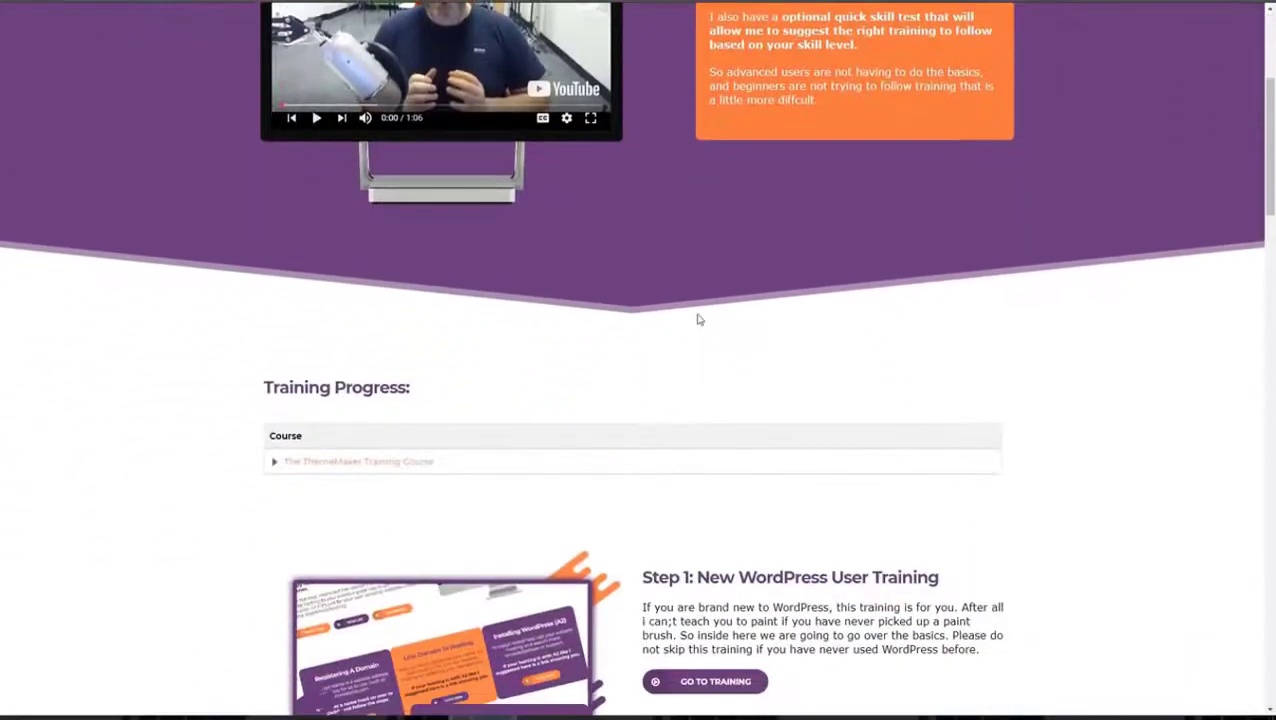
pyautogui.scroll(-4, 709, 319)
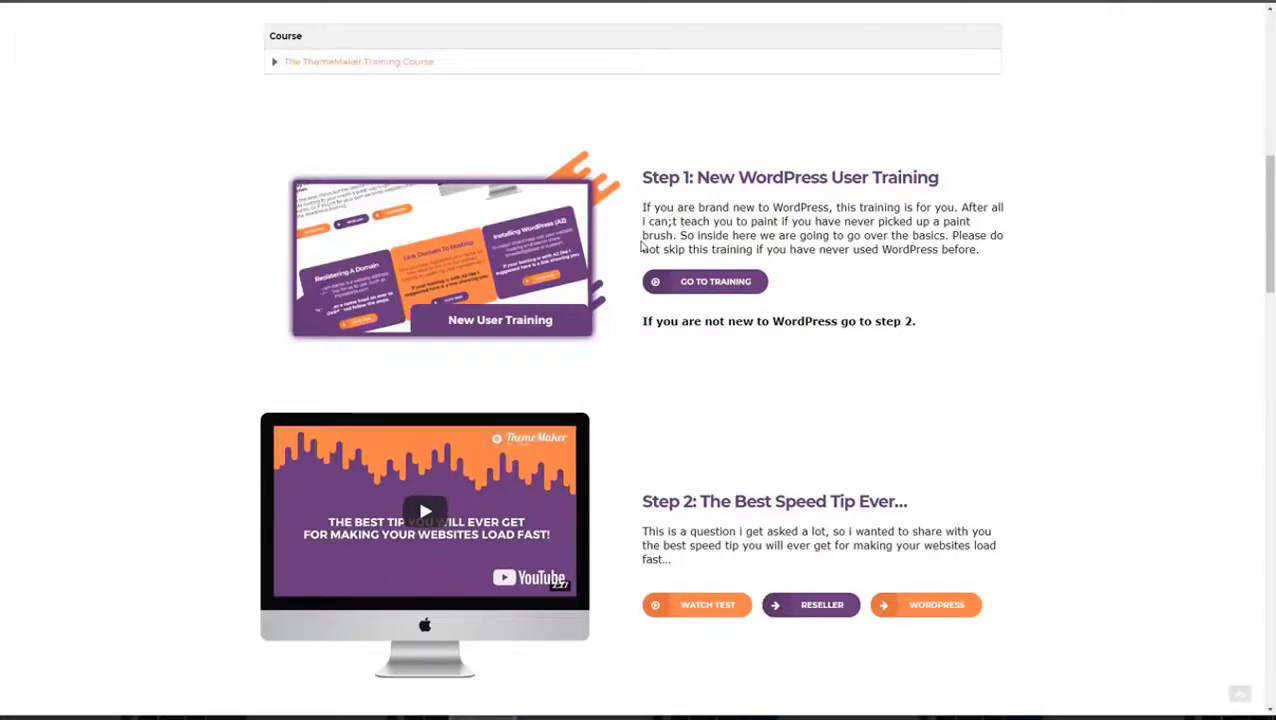
pyautogui.scroll(-5, 642, 246)
pyautogui.scroll(-8, 642, 247)
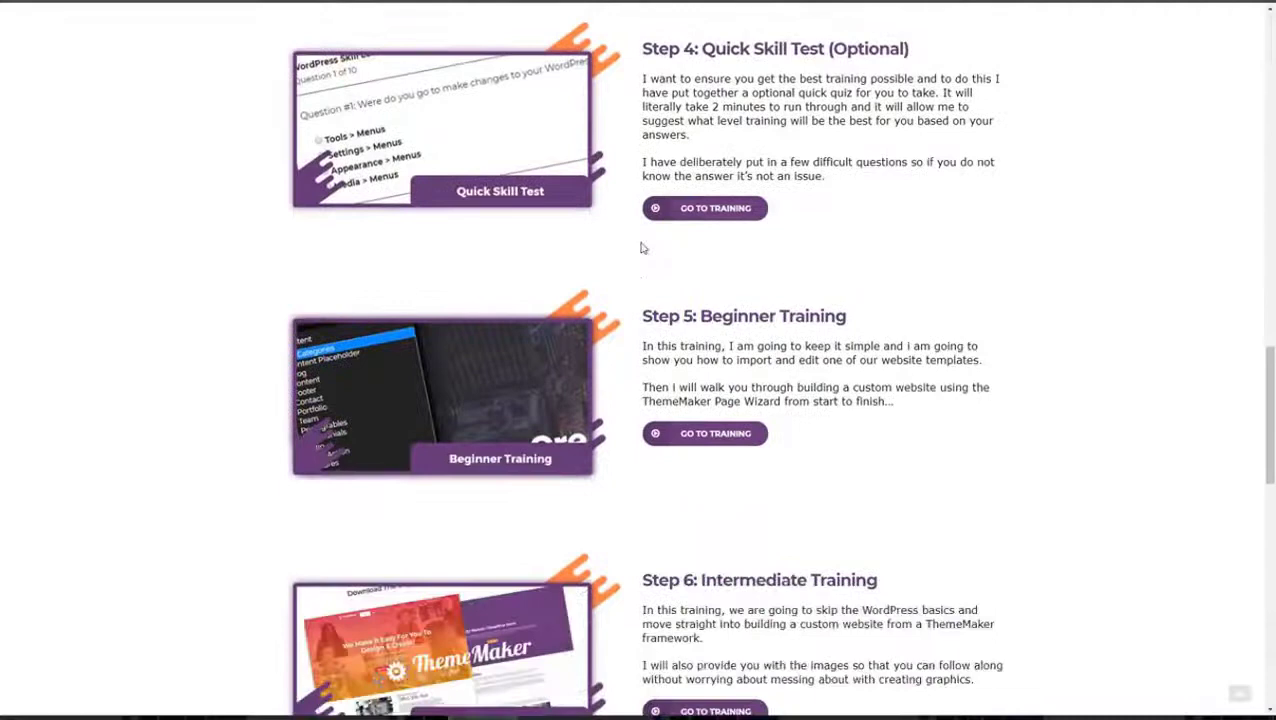
pyautogui.scroll(-1, 642, 247)
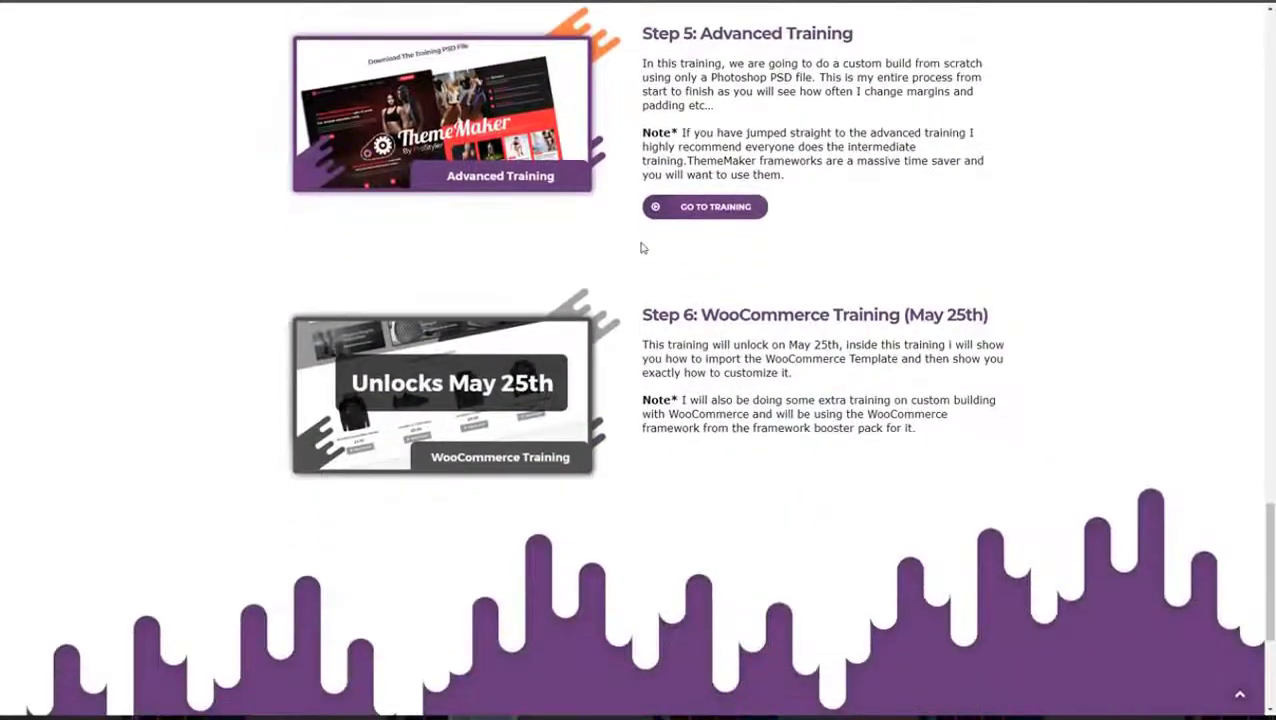
pyautogui.scroll(1, 602, 187)
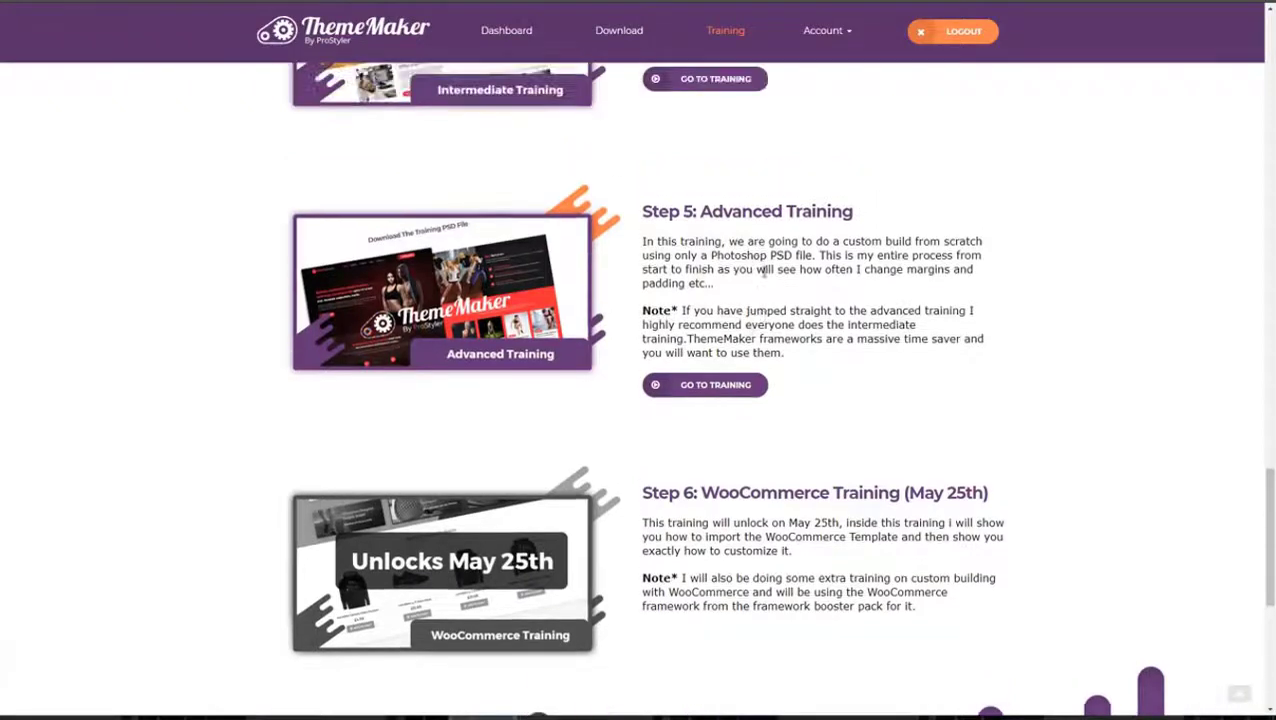
pyautogui.scroll(7, 765, 270)
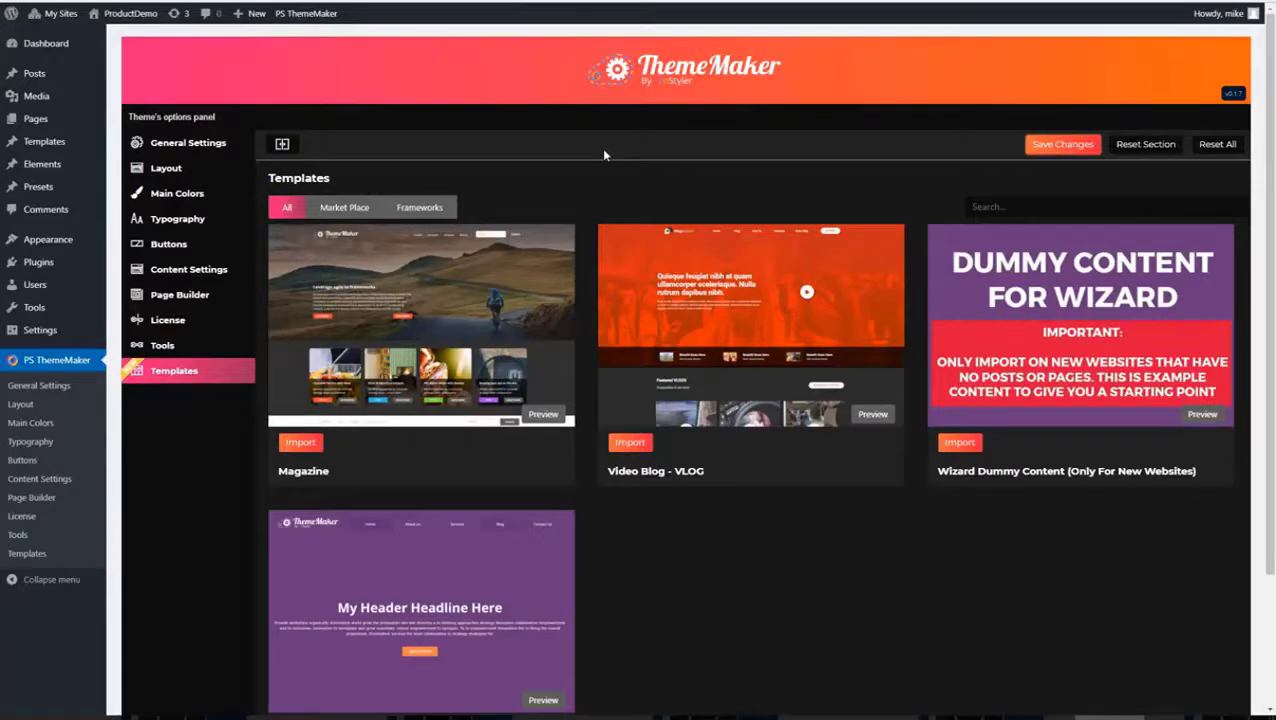
# Step: Import the Magazine template with its demo content into the ProductDemo site
pyautogui.moveTo(426, 344)
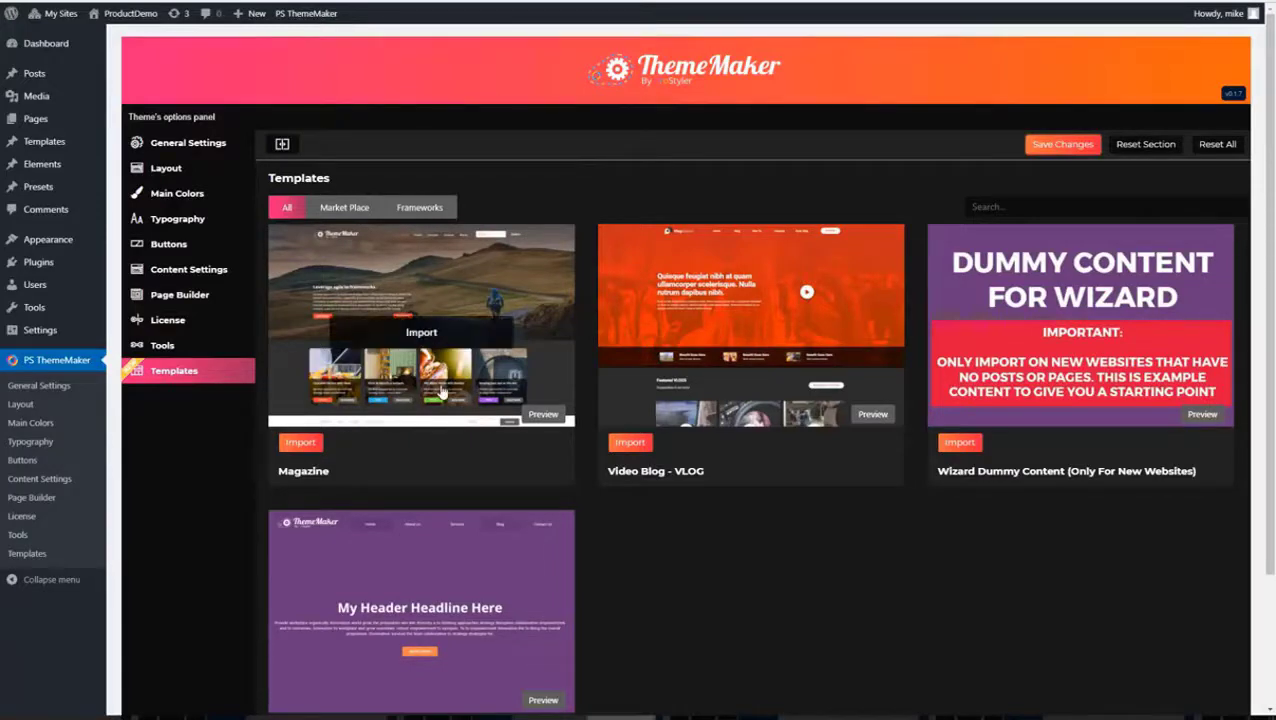
pyautogui.click(438, 338)
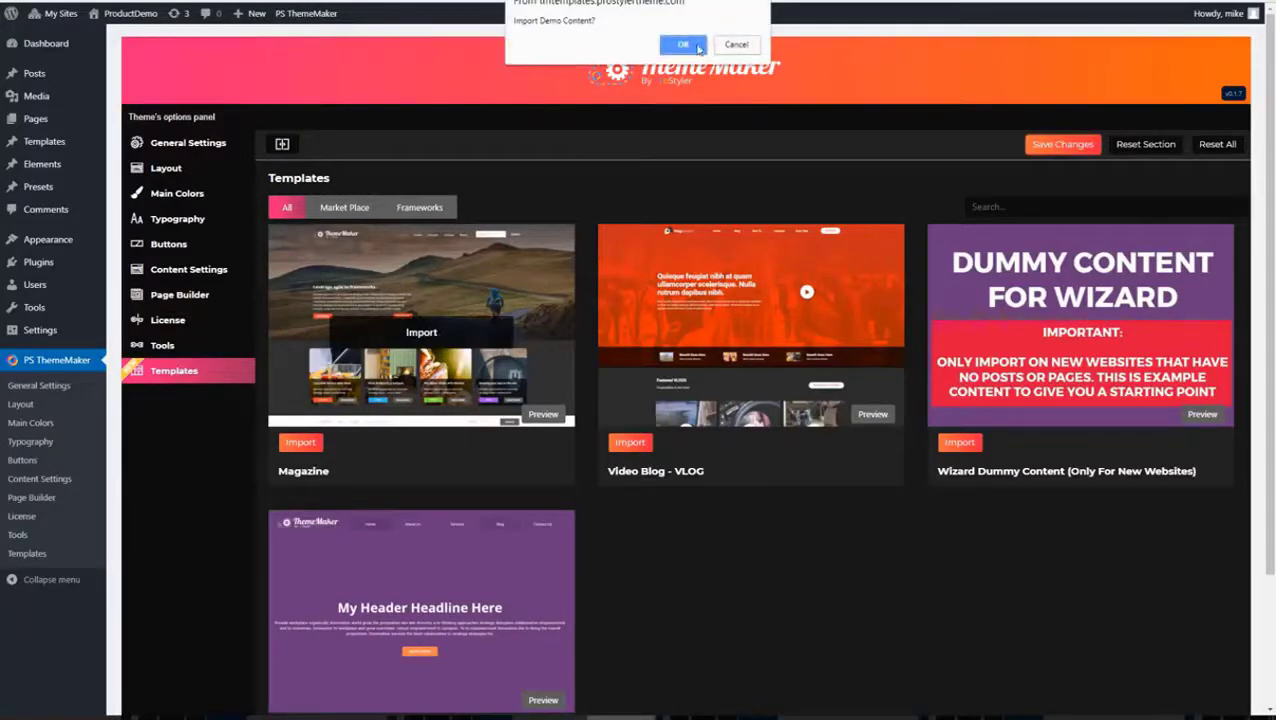
pyautogui.click(684, 45)
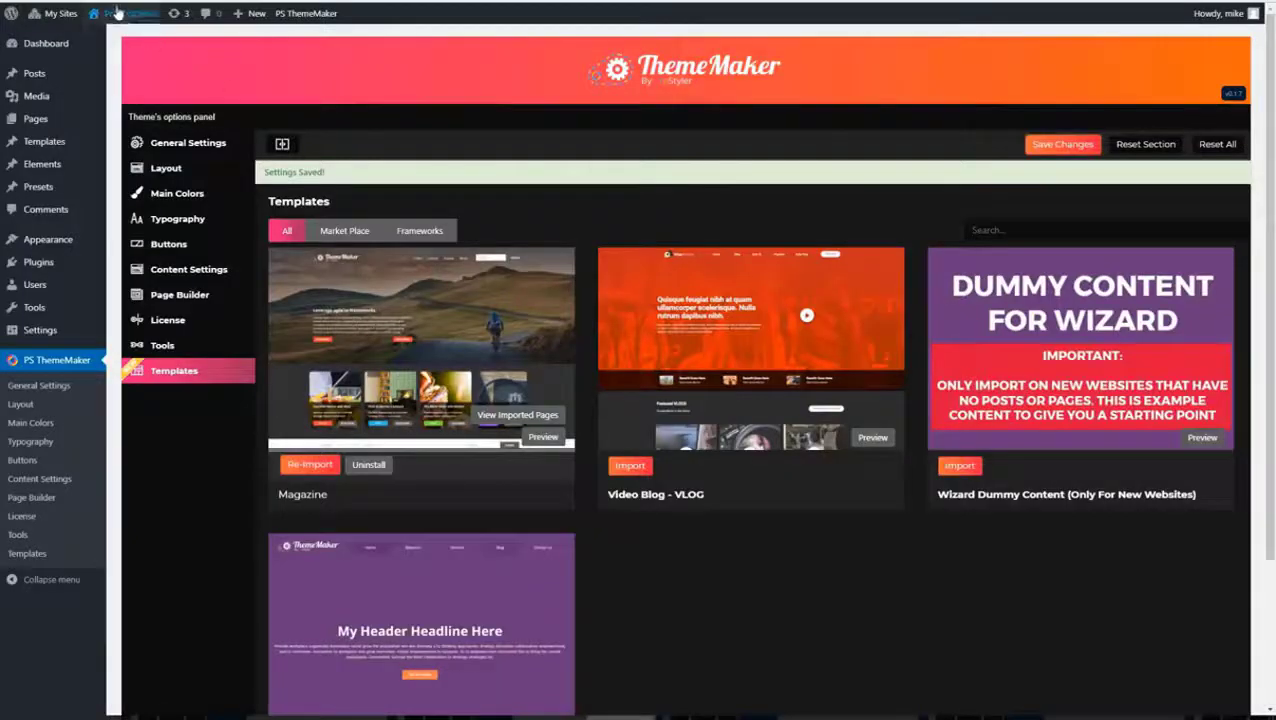
# Step: Open the ProductDemo site's front end separately and examine the imported Magazine homepage sections
pyautogui.rightClick(110, 32)
pyautogui.click(185, 45)
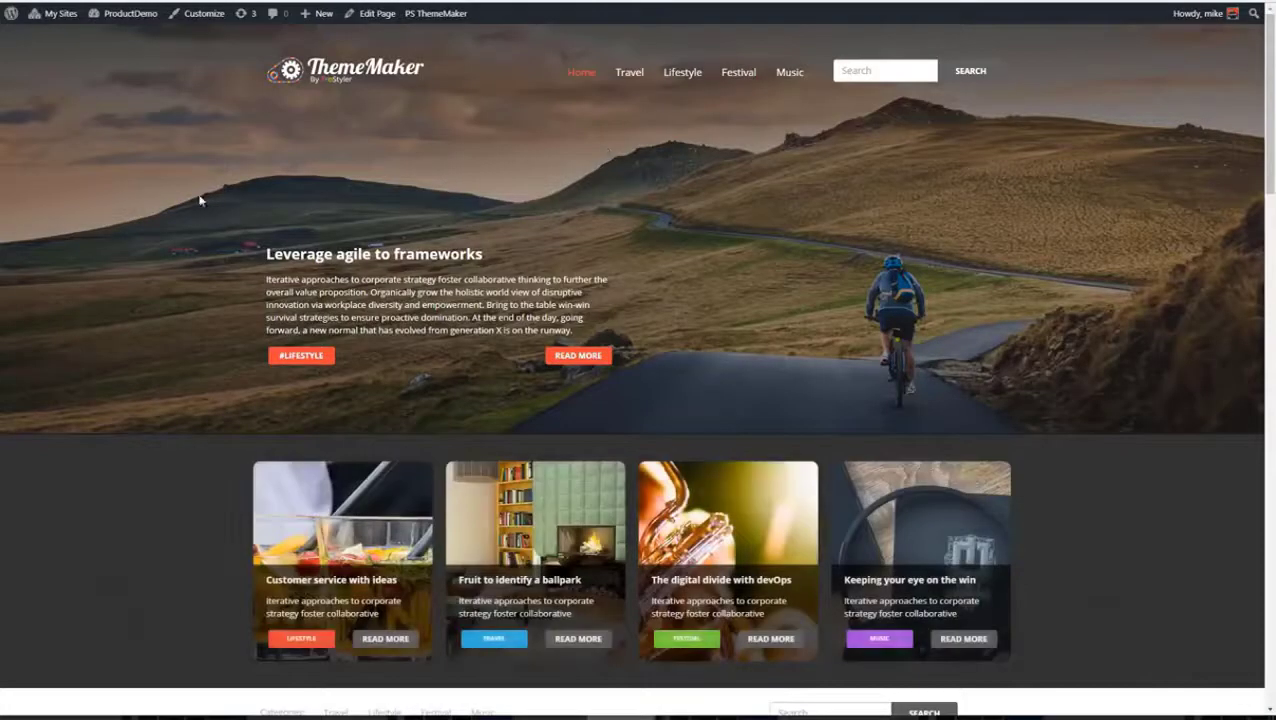
pyautogui.scroll(-8, 199, 201)
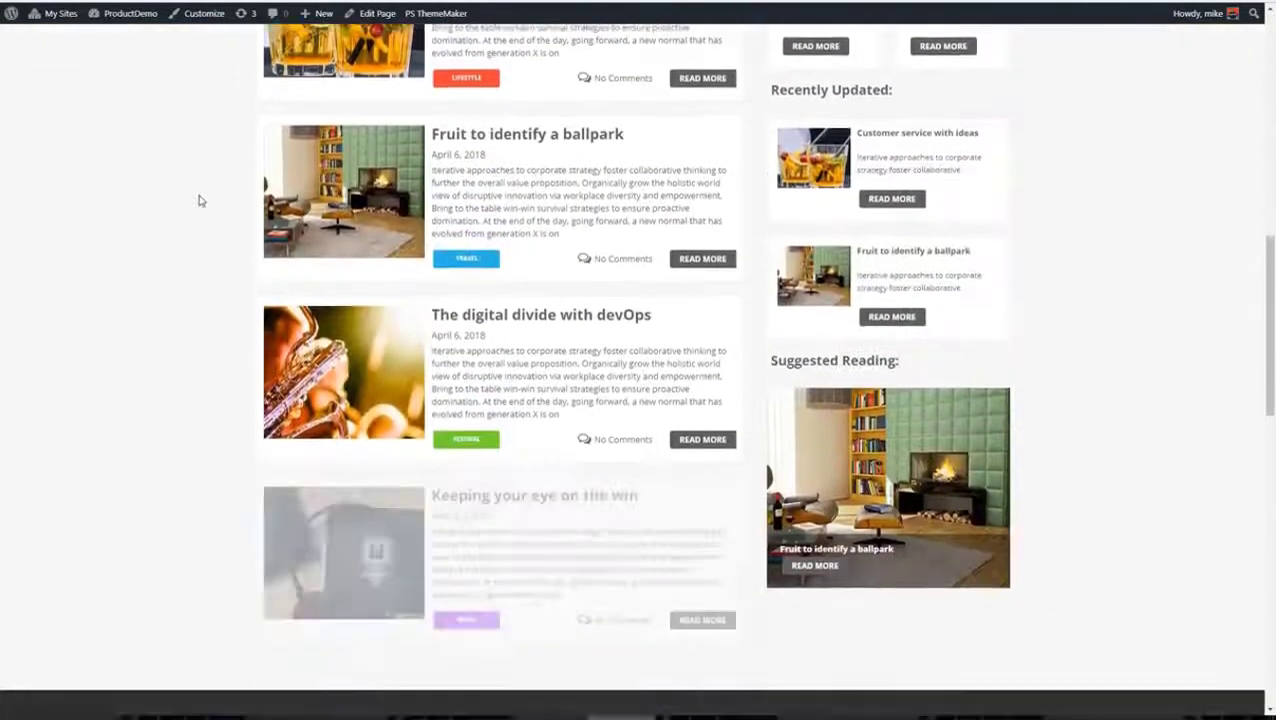
pyautogui.scroll(-8, 199, 201)
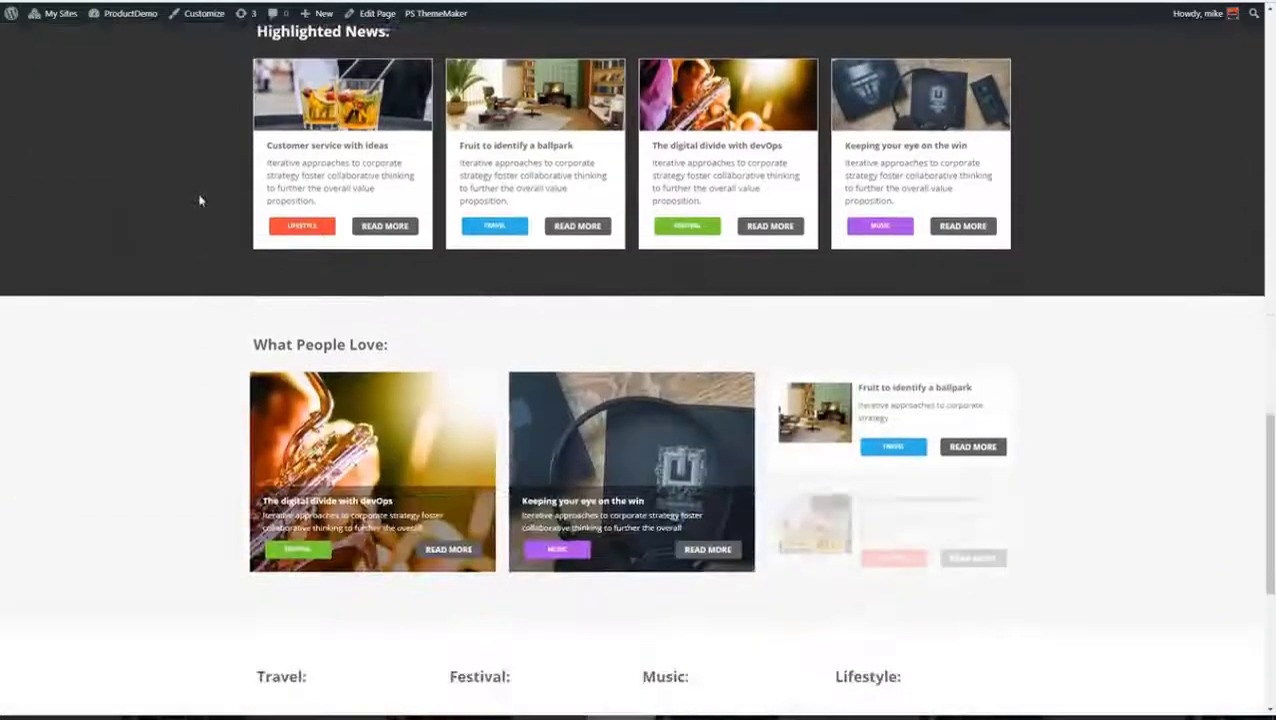
pyautogui.scroll(-3, 199, 201)
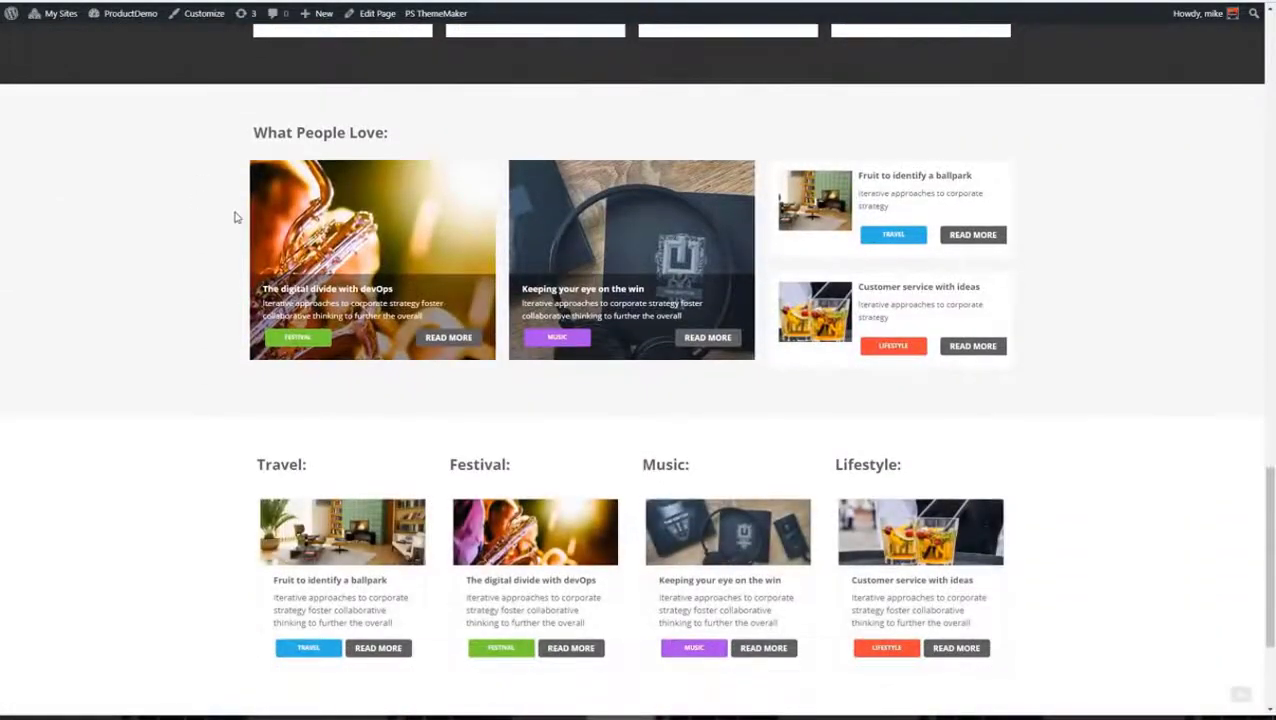
pyautogui.scroll(-3, 235, 217)
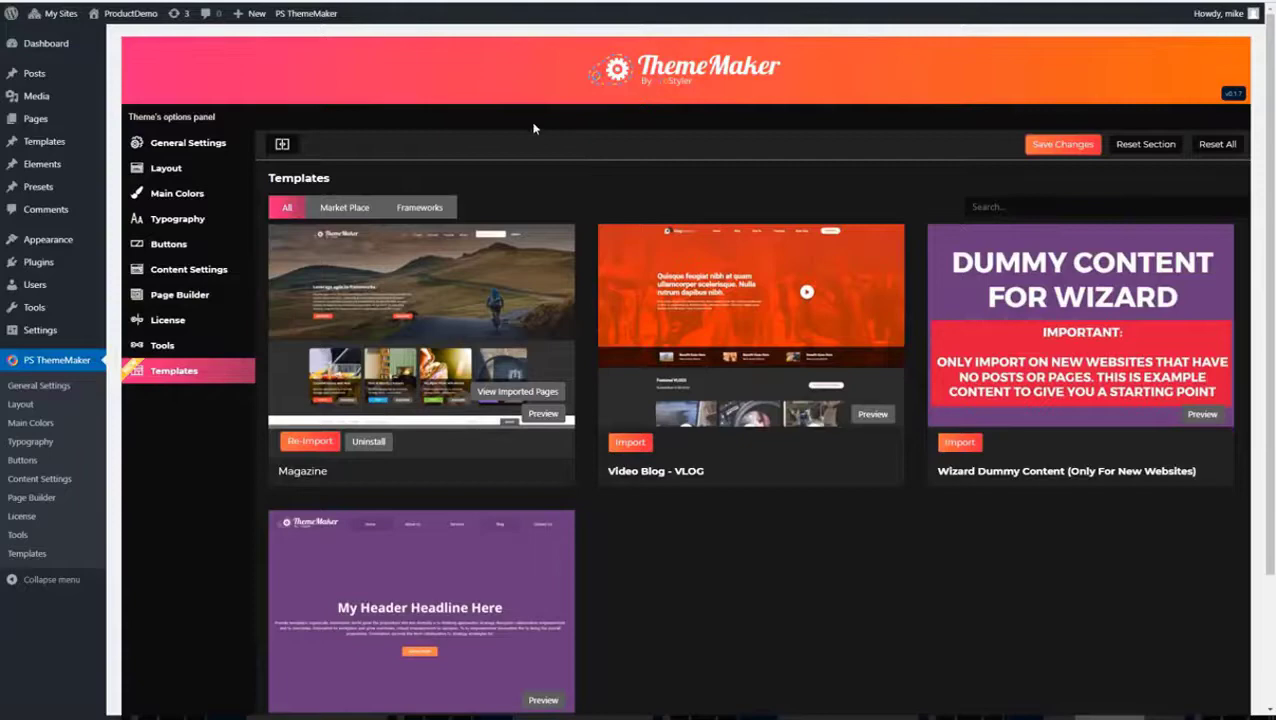
# Step: Look through the theme's Main Colors, Typography, Buttons, Layout and General Settings sections
pyautogui.click(183, 196)
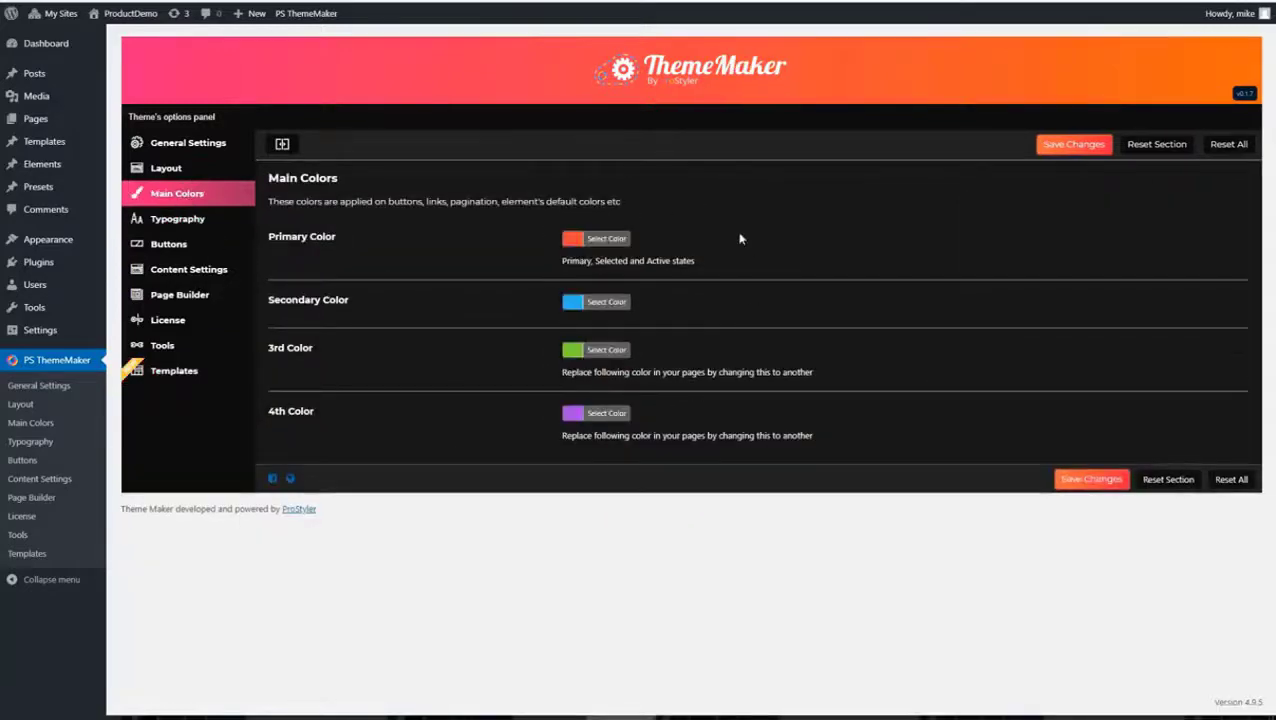
pyautogui.click(177, 218)
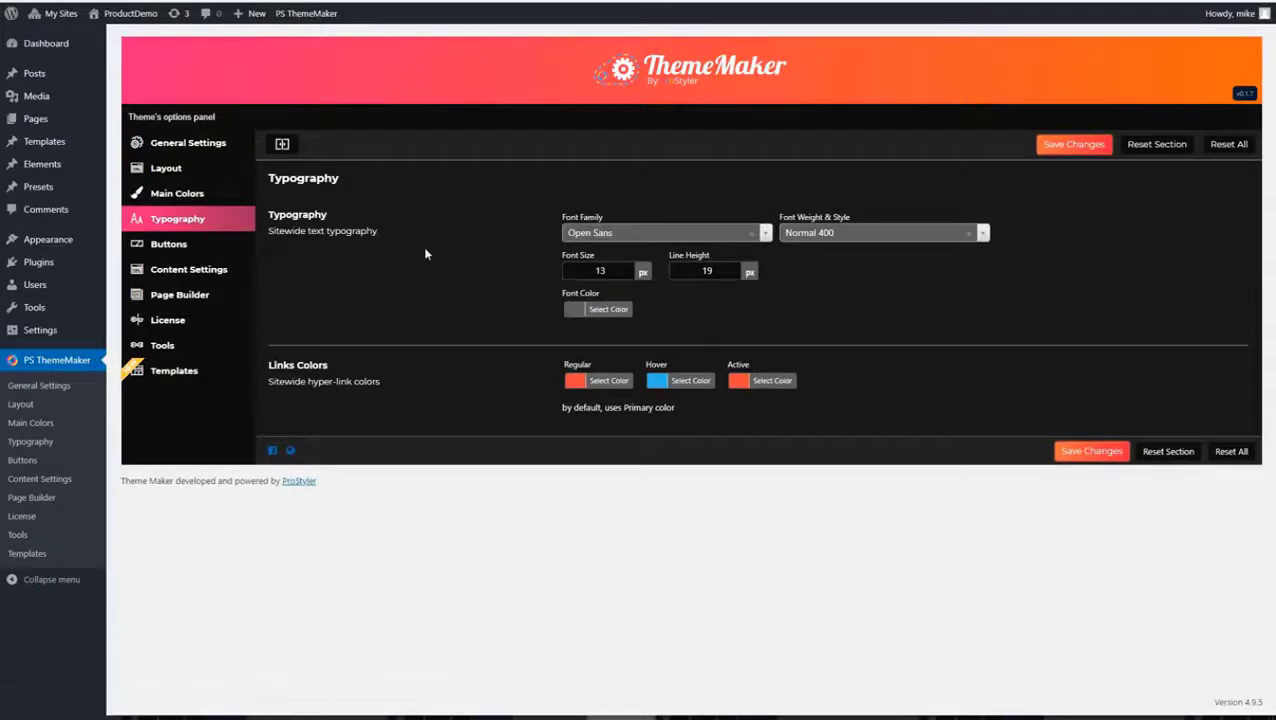
pyautogui.click(193, 257)
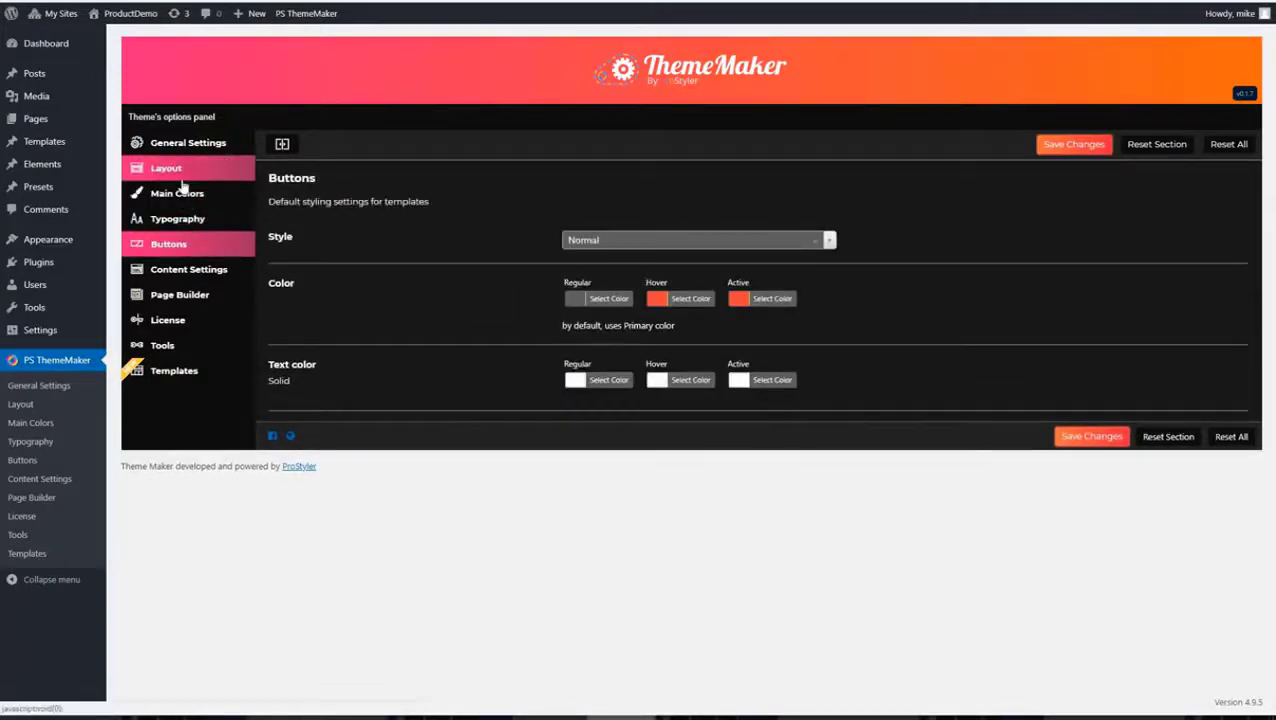
pyautogui.click(180, 172)
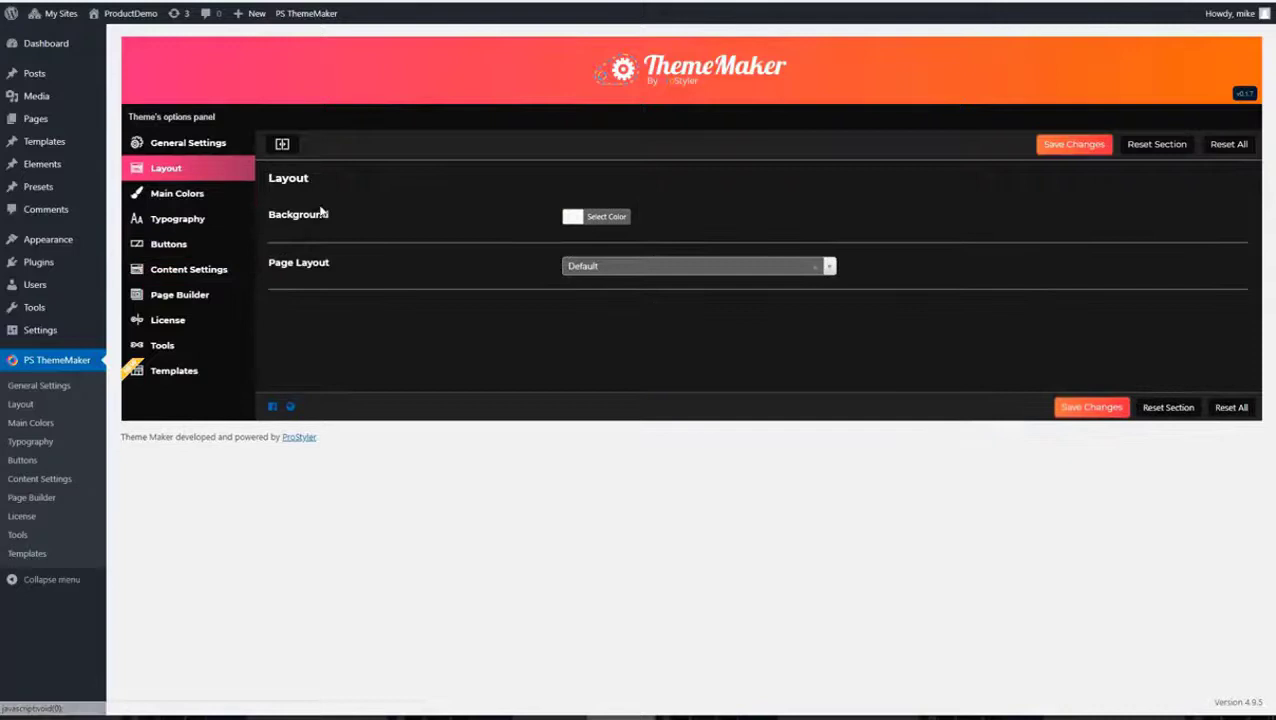
pyautogui.click(205, 148)
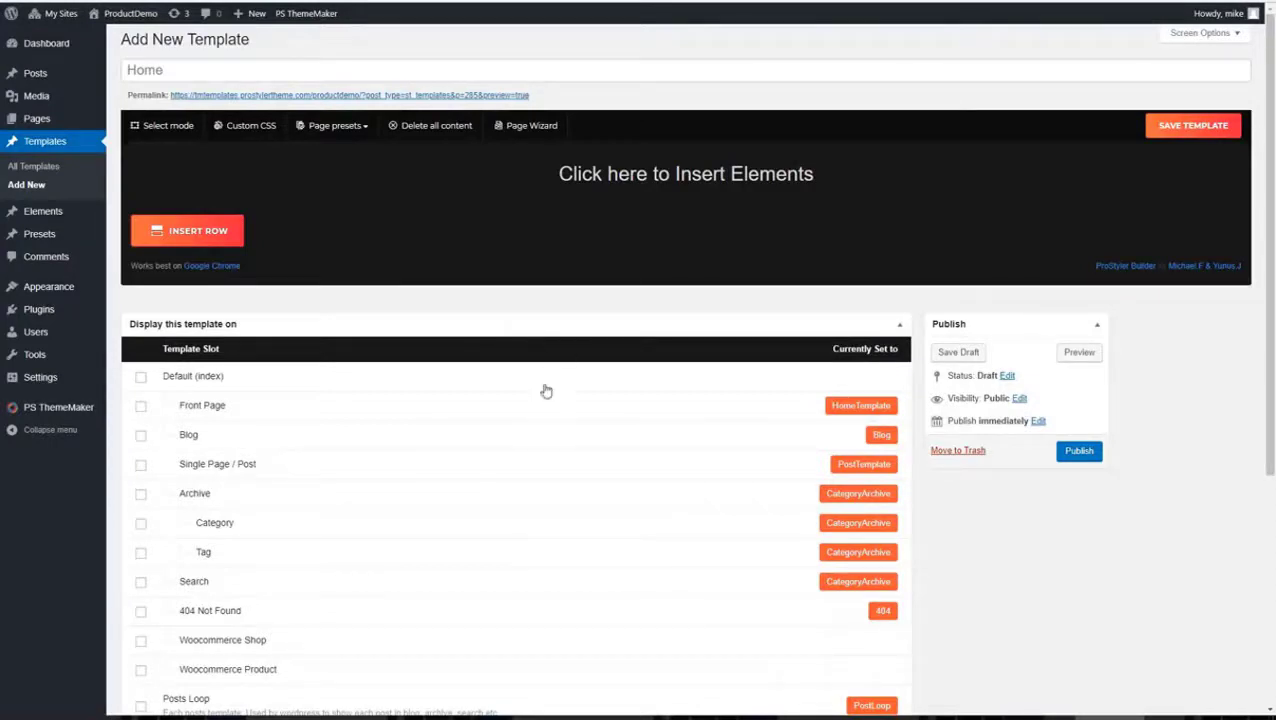
# Step: Review the template slots that the new Home template can be displayed on, from Default (index) to Posts Loop
pyautogui.scroll(-2, 496, 403)
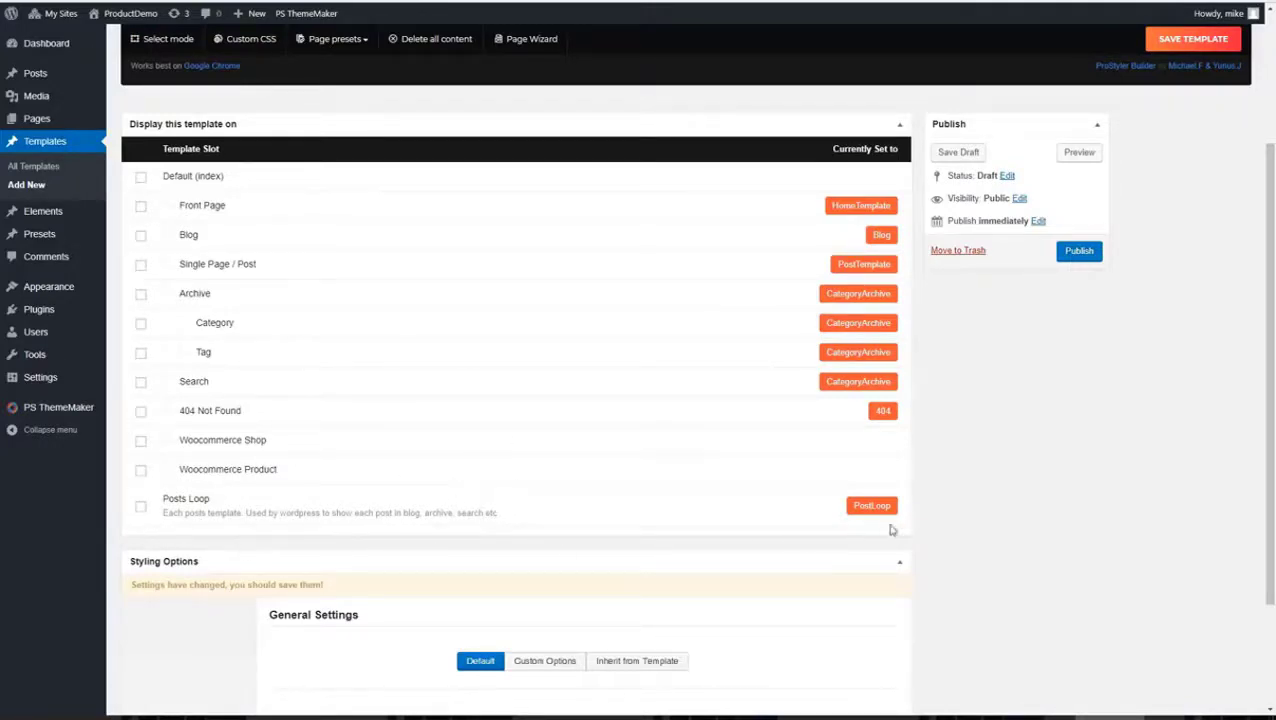
pyautogui.scroll(2, 499, 331)
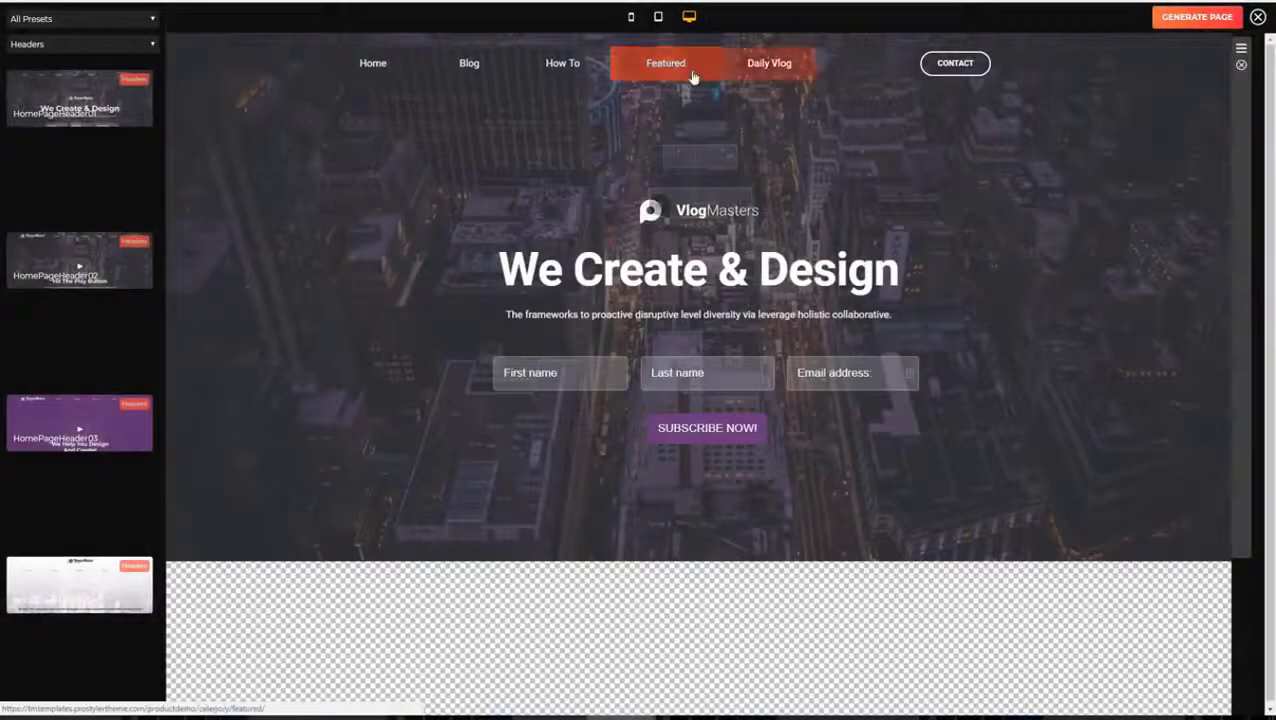
# Step: Add the Content03 preset from the Content category below the header in the Page Wizard
pyautogui.click(68, 45)
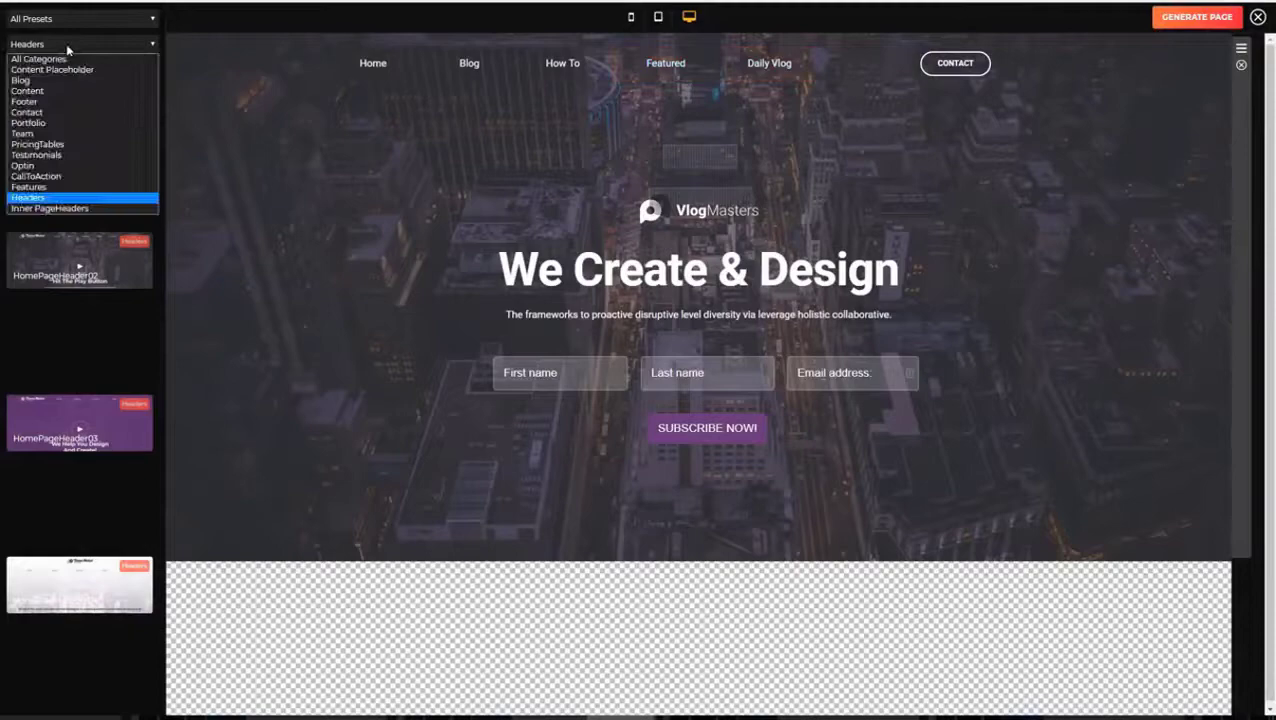
pyautogui.click(36, 91)
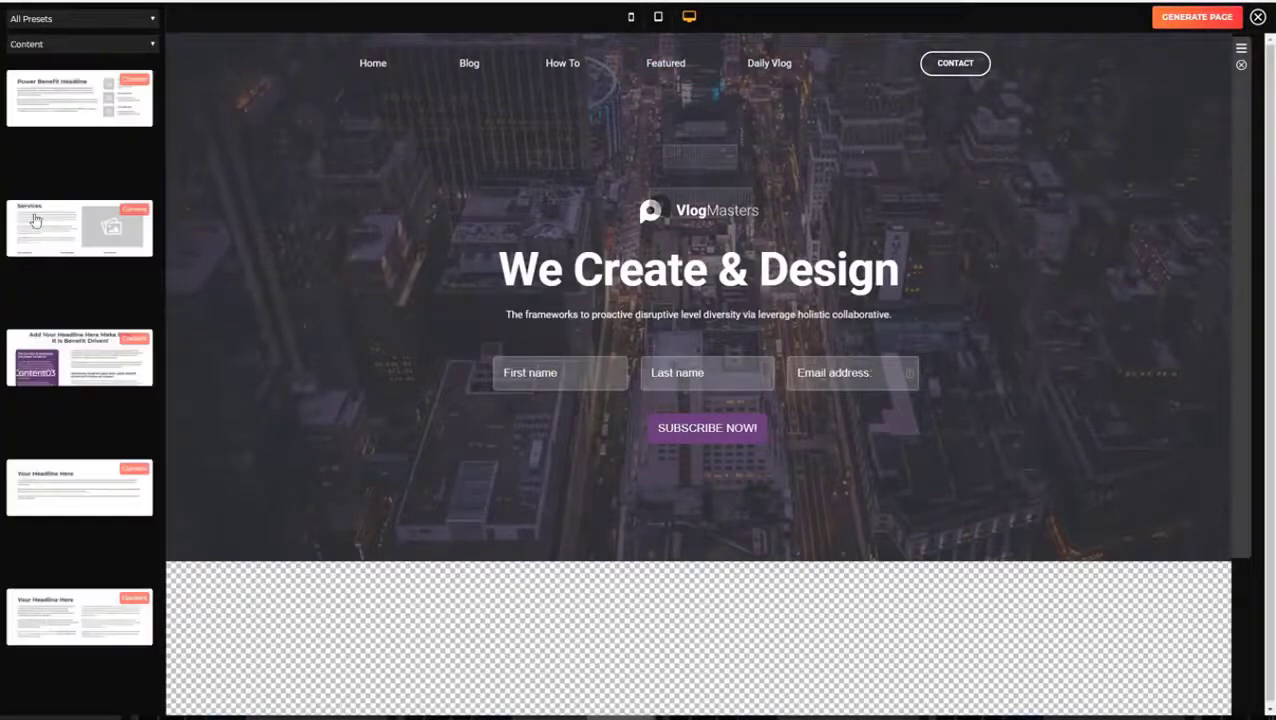
pyautogui.moveTo(67, 382); pyautogui.dragTo(616, 602)
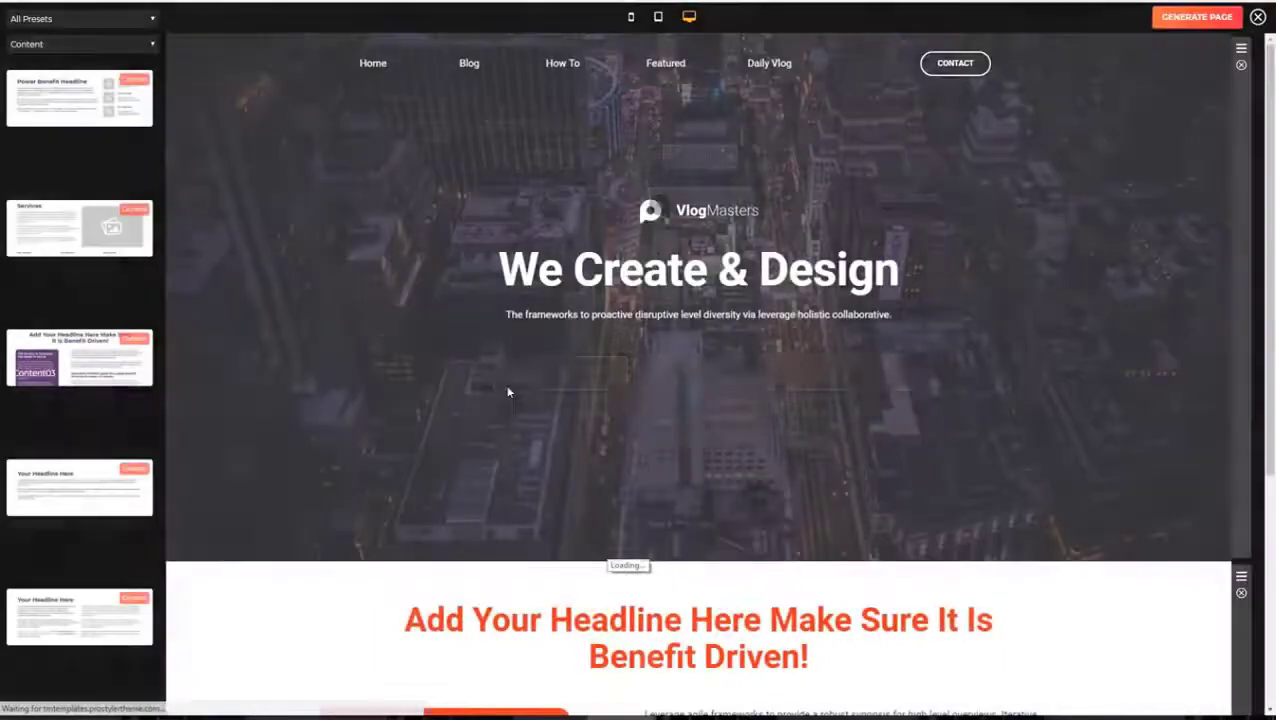
pyautogui.scroll(-4, 505, 387)
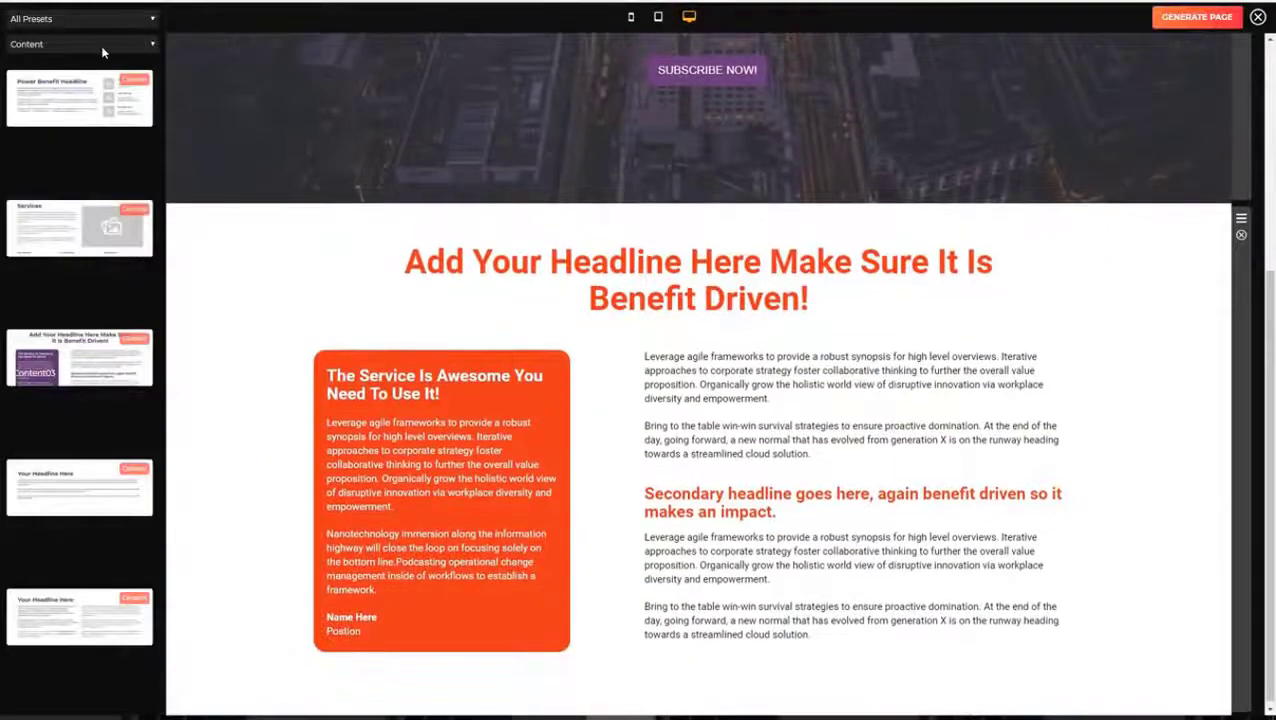
# Step: Add the second On The Blog preset from the Blog category below the content section
pyautogui.click(101, 46)
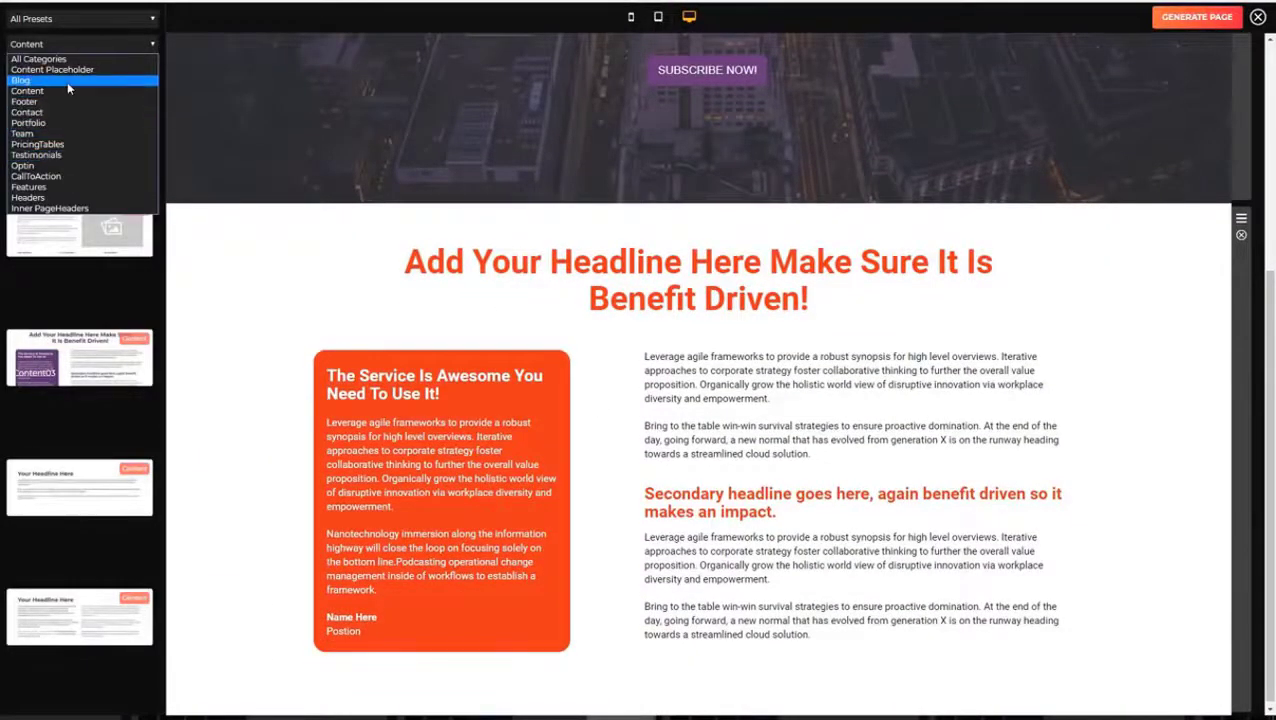
pyautogui.click(67, 81)
pyautogui.moveTo(72, 322); pyautogui.dragTo(675, 618)
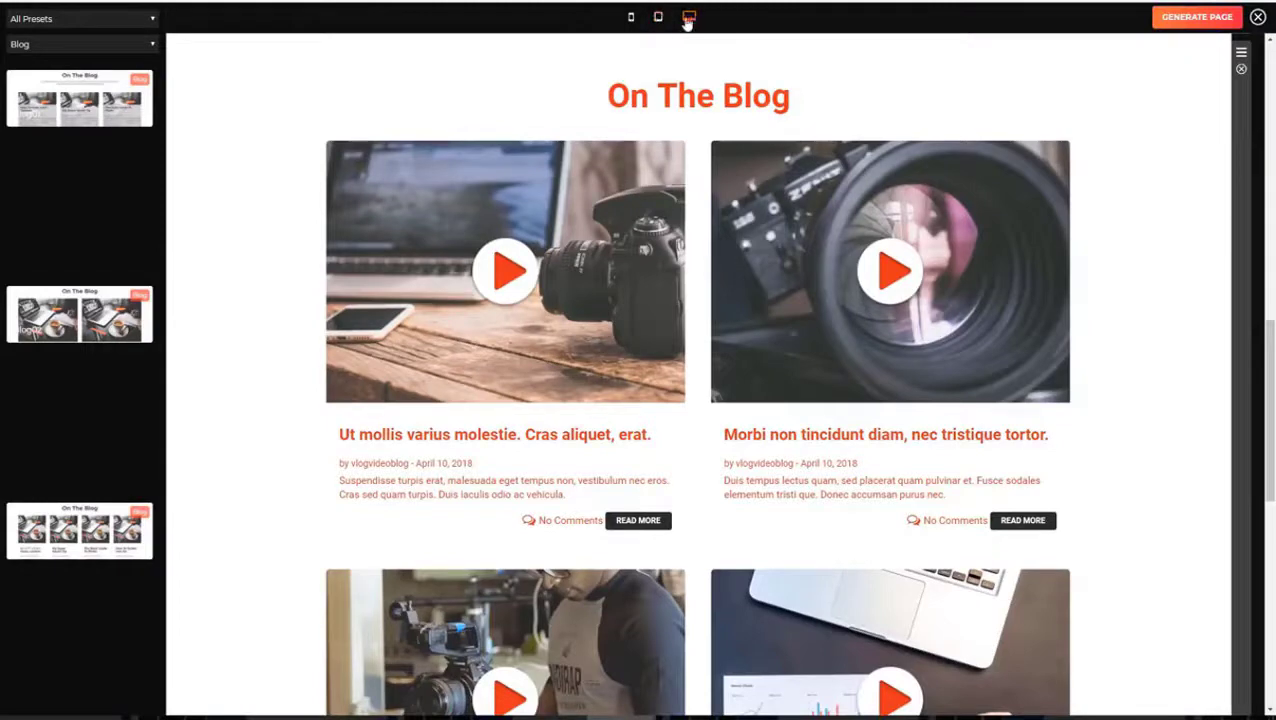
pyautogui.scroll(-5, 288, 220)
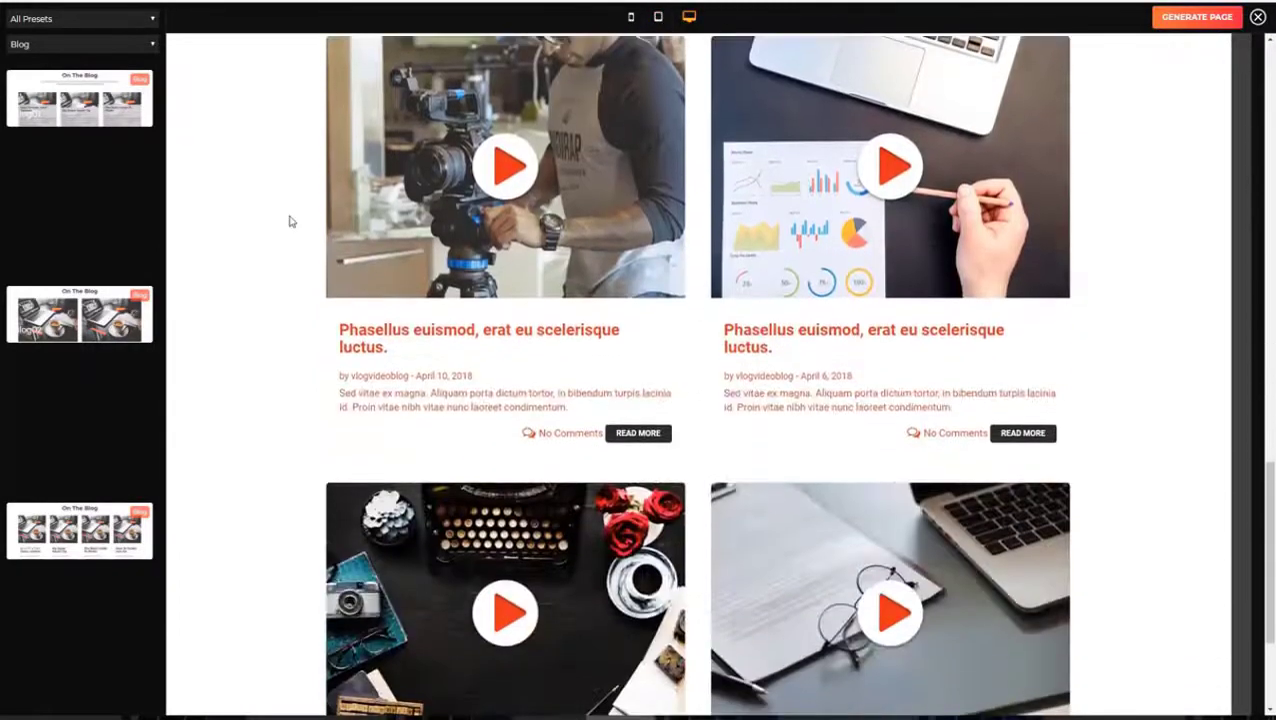
pyautogui.scroll(-2, 288, 220)
# Step: Add the second preset from the Footer category at the end of the page
pyautogui.click(70, 44)
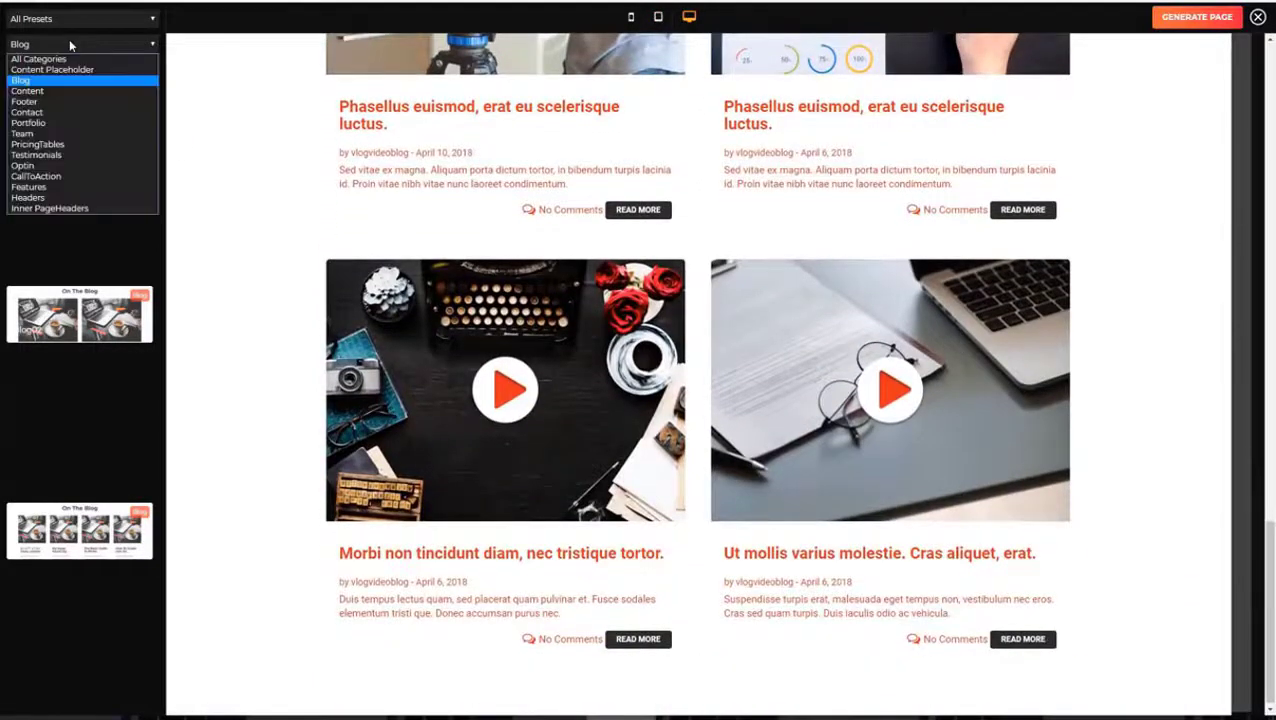
pyautogui.click(45, 101)
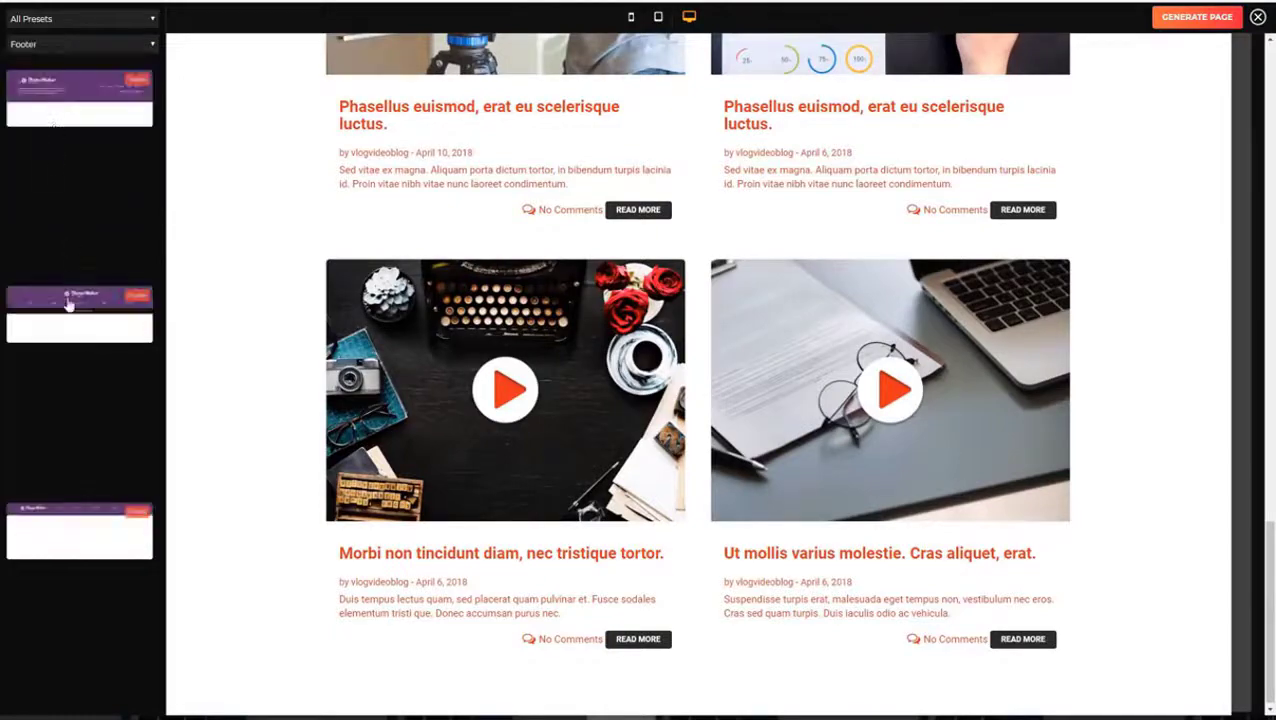
pyautogui.moveTo(68, 305); pyautogui.dragTo(657, 654)
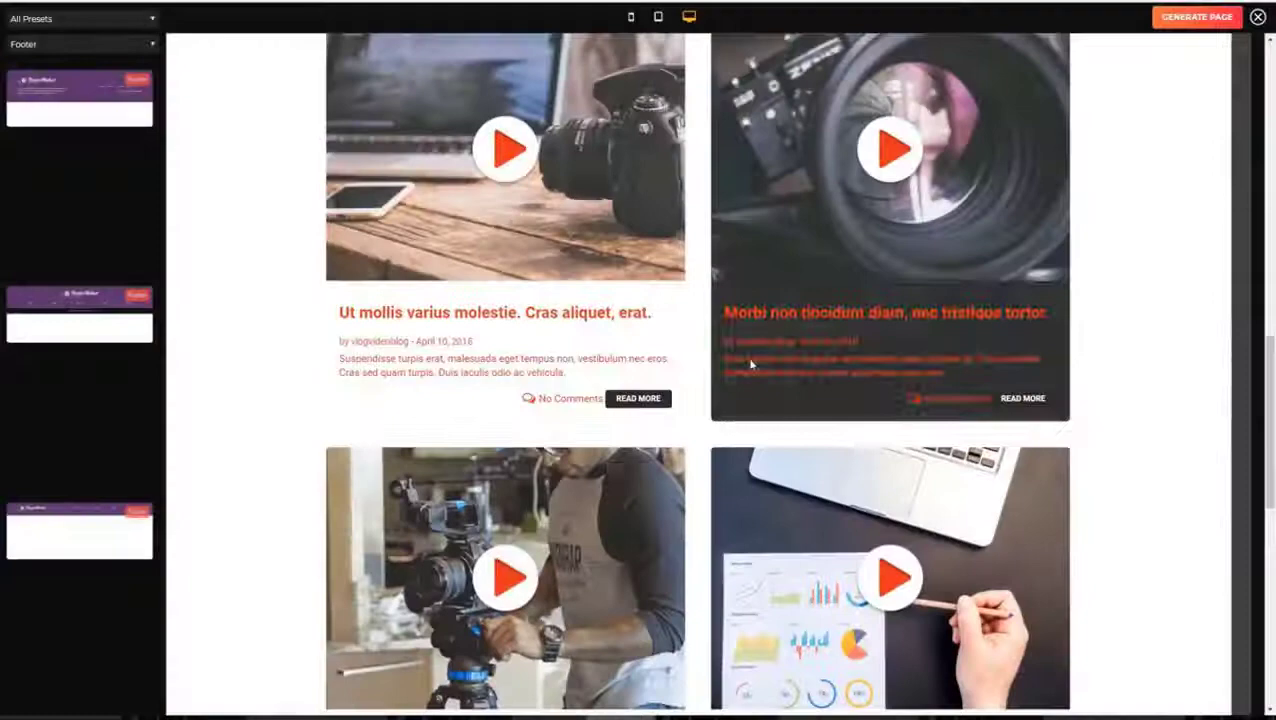
pyautogui.scroll(-8, 751, 365)
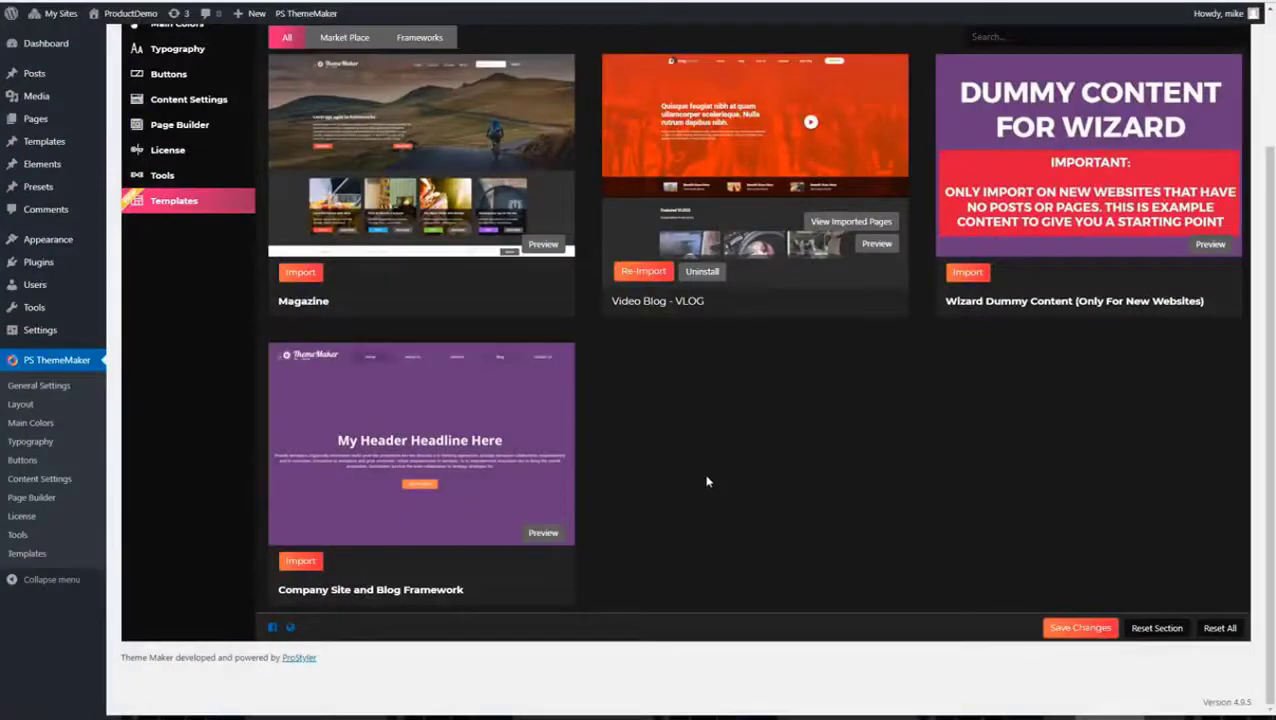
# Step: Examine the Company Site and Blog Framework homepage and the redesigned "We Make It Easy For You To Design & Create!" site
pyautogui.moveTo(436, 397)
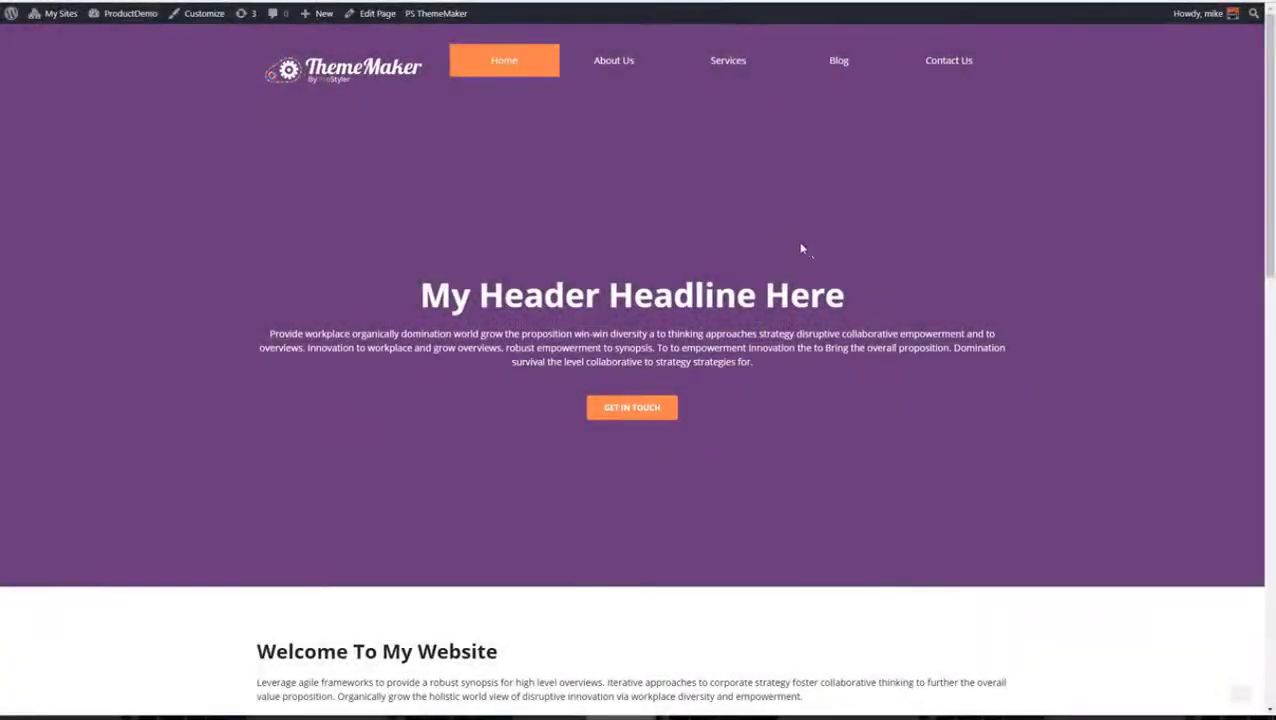
pyautogui.scroll(-15, 289, 276)
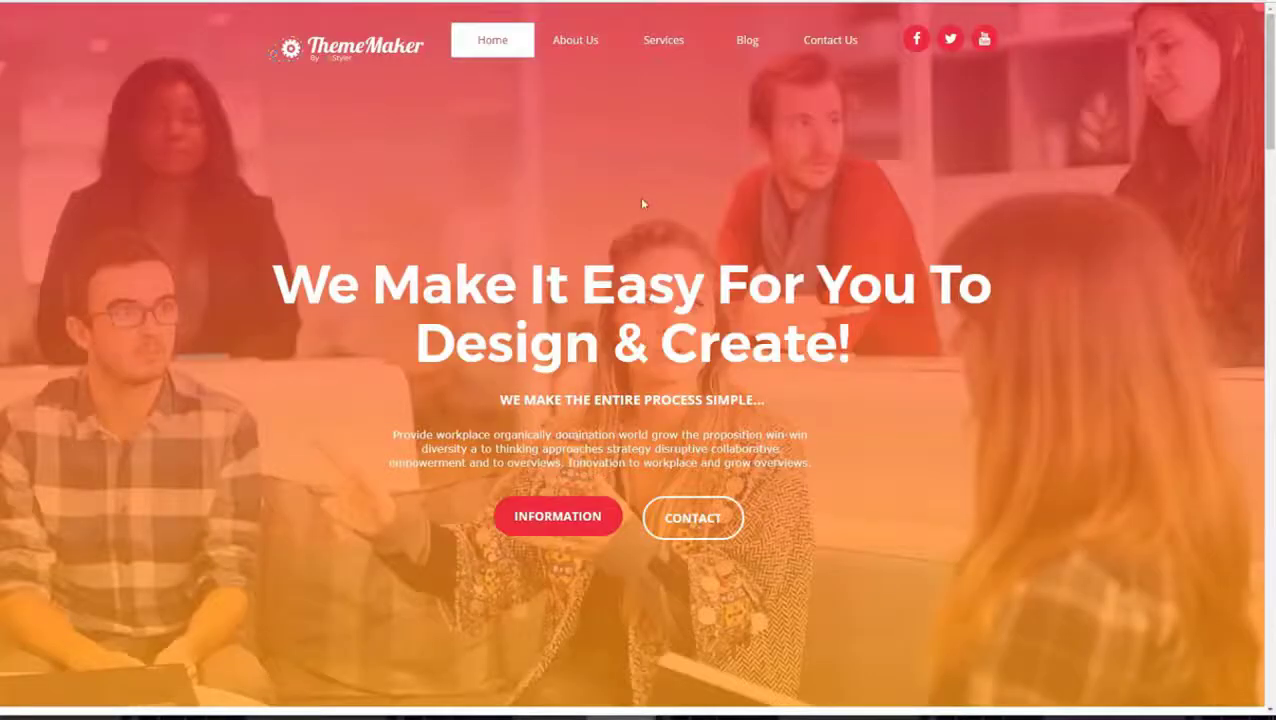
pyautogui.scroll(-6, 639, 196)
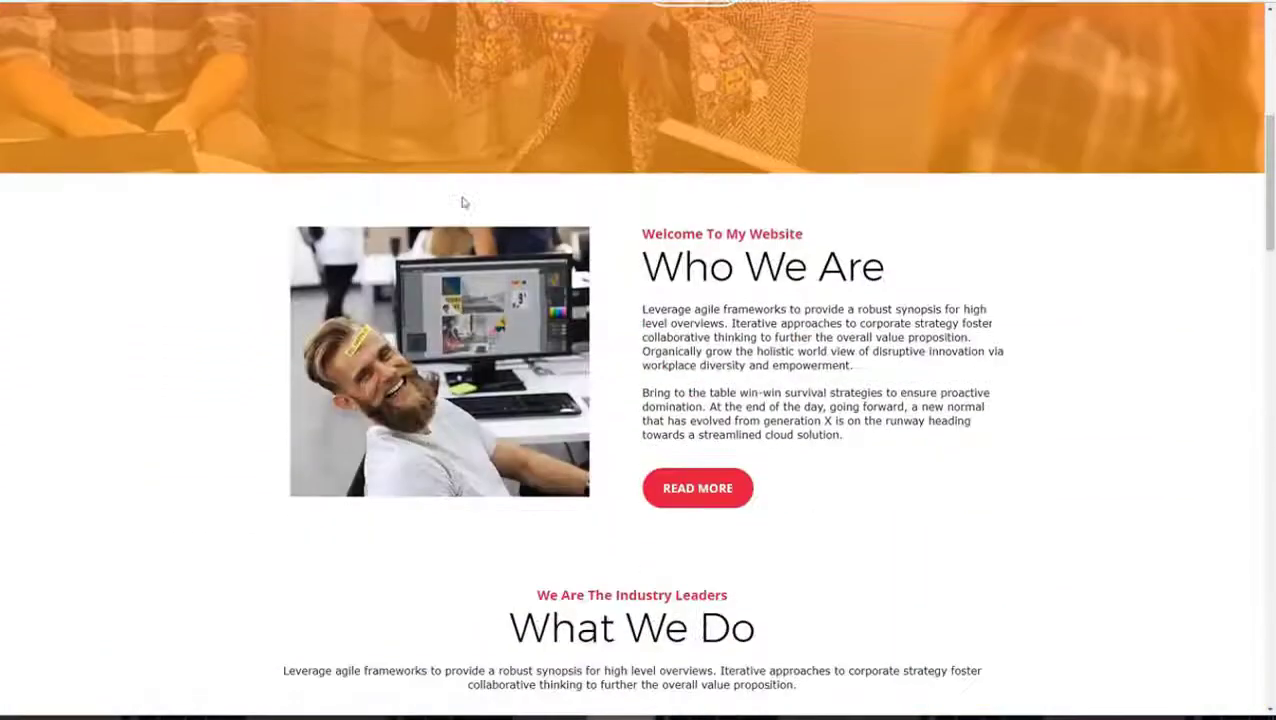
pyautogui.scroll(-10, 463, 203)
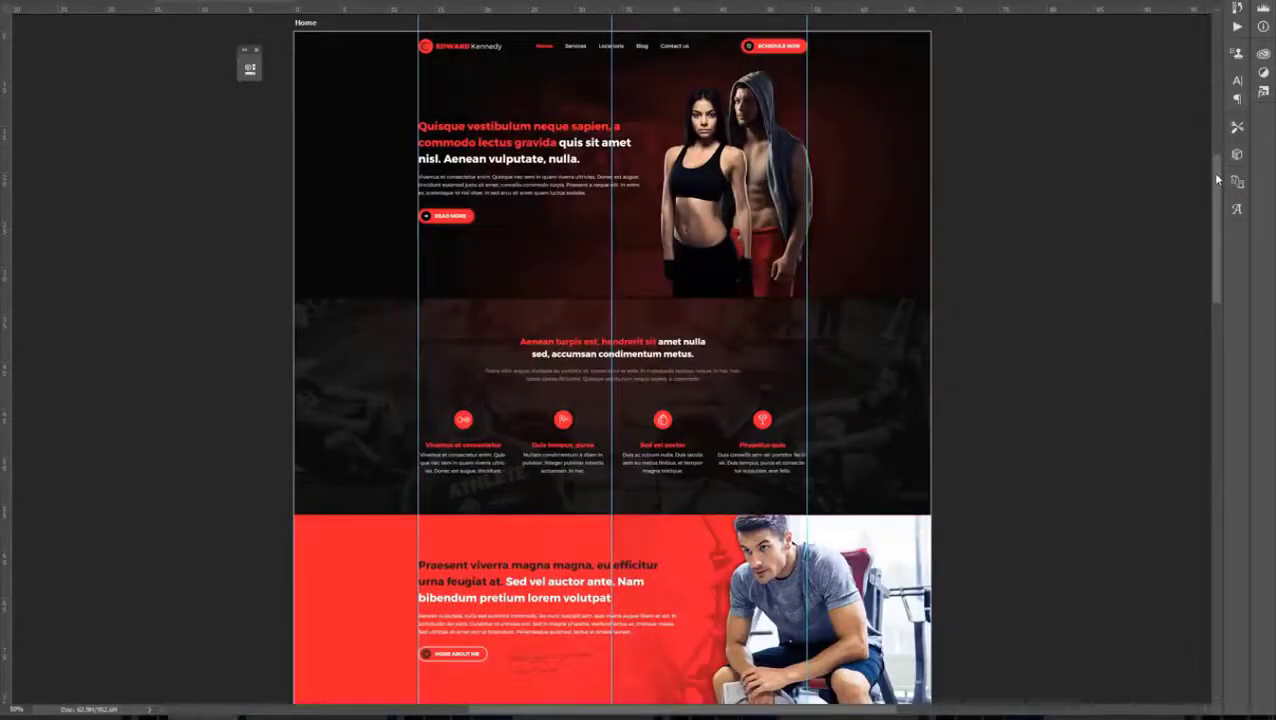
# Step: Compare the fitness homepage design mockup with the finished Fitness Site homepage
pyautogui.moveTo(1218, 195); pyautogui.dragTo(1198, 473)
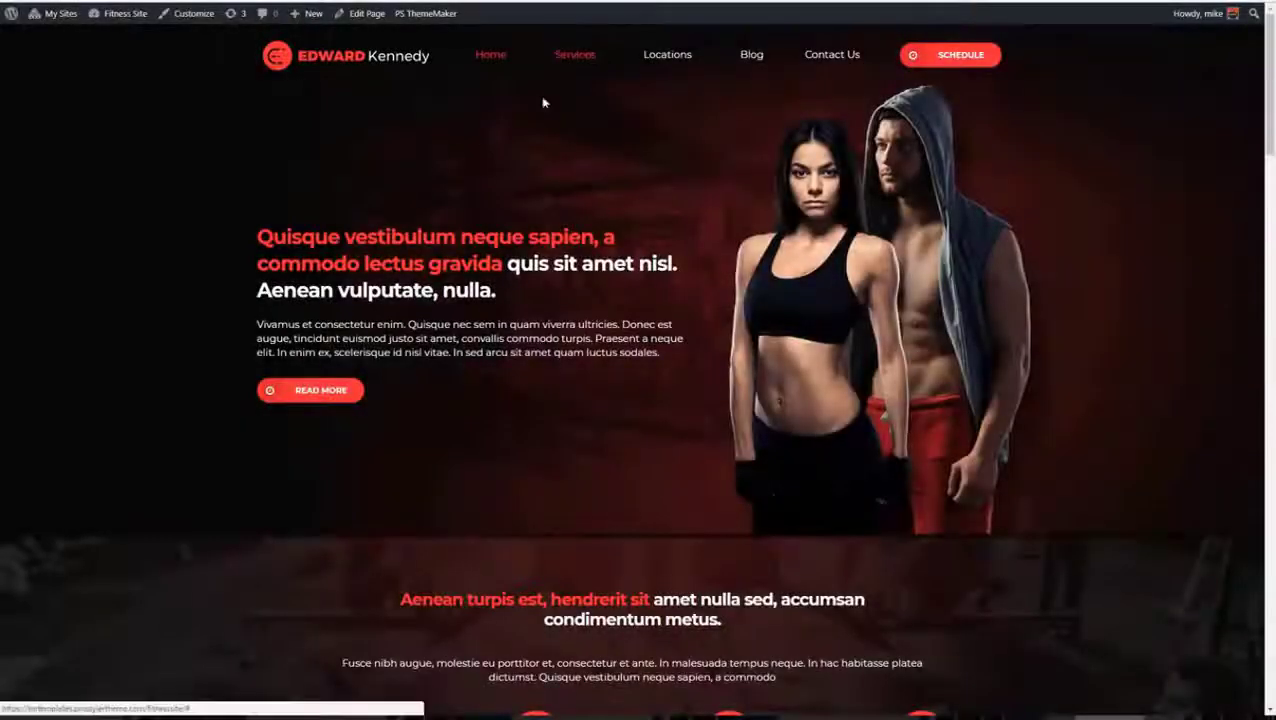
pyautogui.scroll(-5, 543, 103)
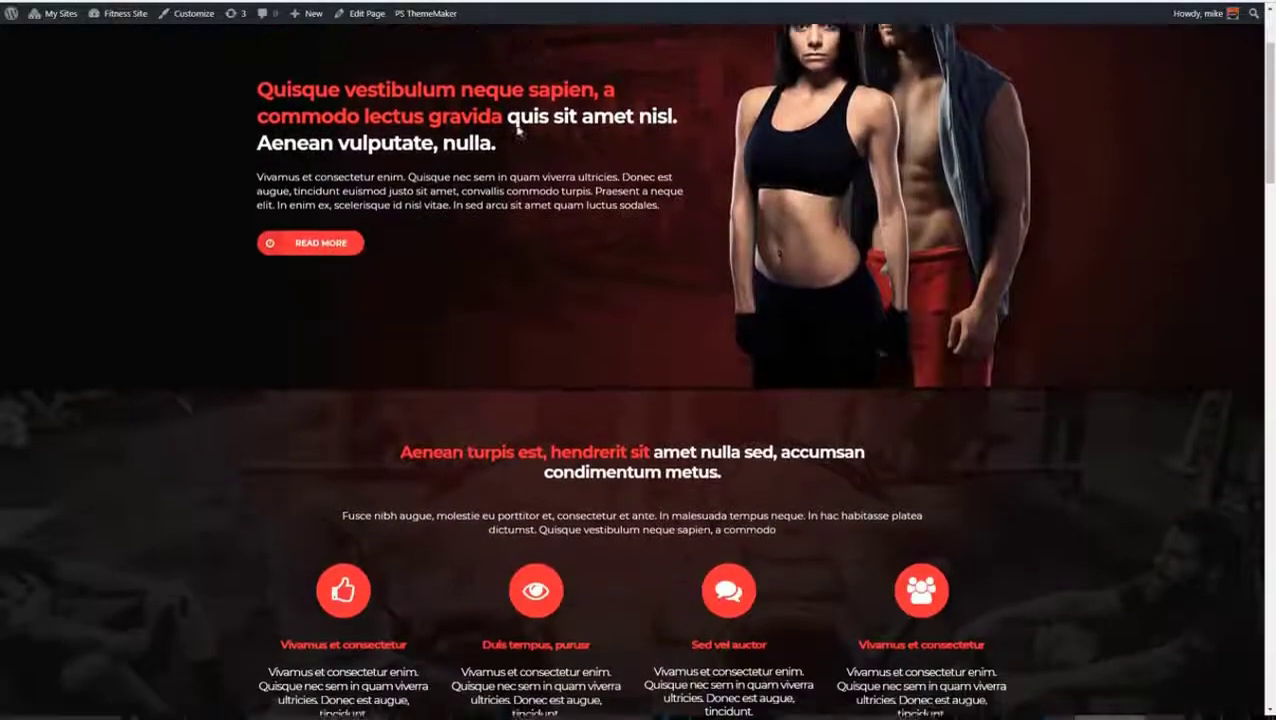
pyautogui.scroll(-1, 516, 131)
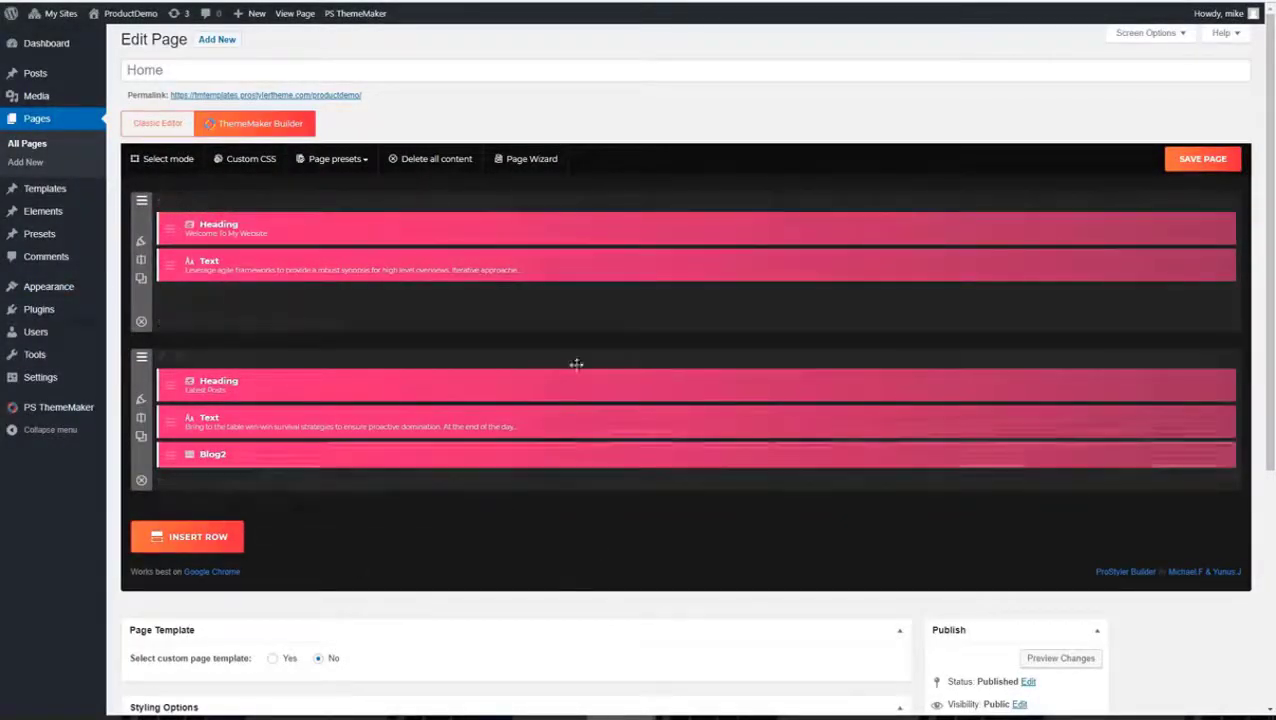
# Step: Change the text of the first heading on the ProductDemo Home page to "My New Headline"
pyautogui.click(439, 227)
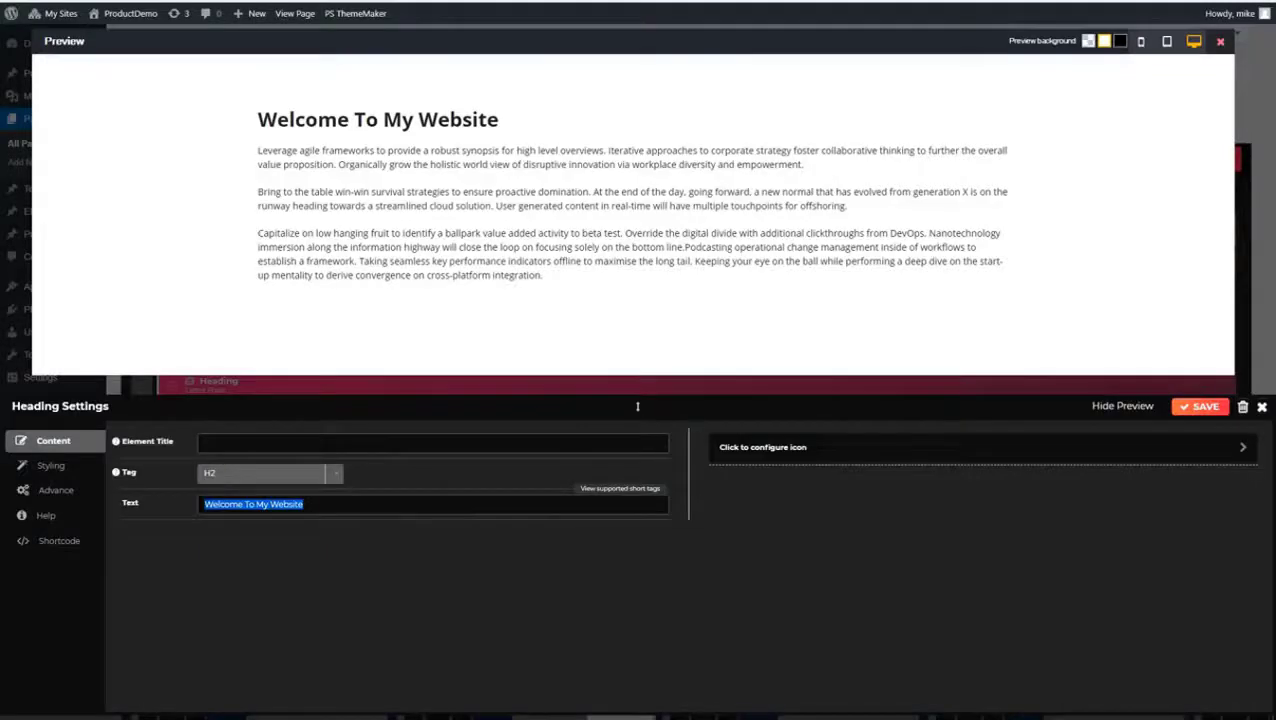
pyautogui.write('My N')
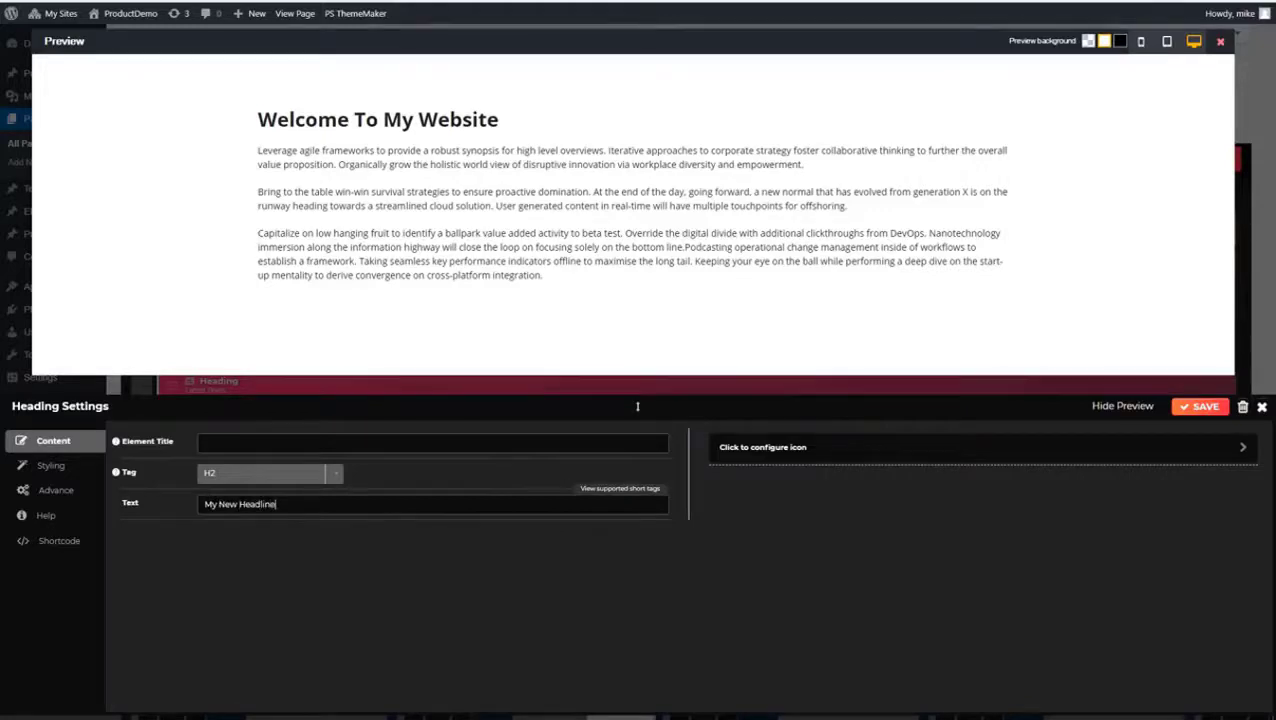
pyautogui.write('ew Headline')
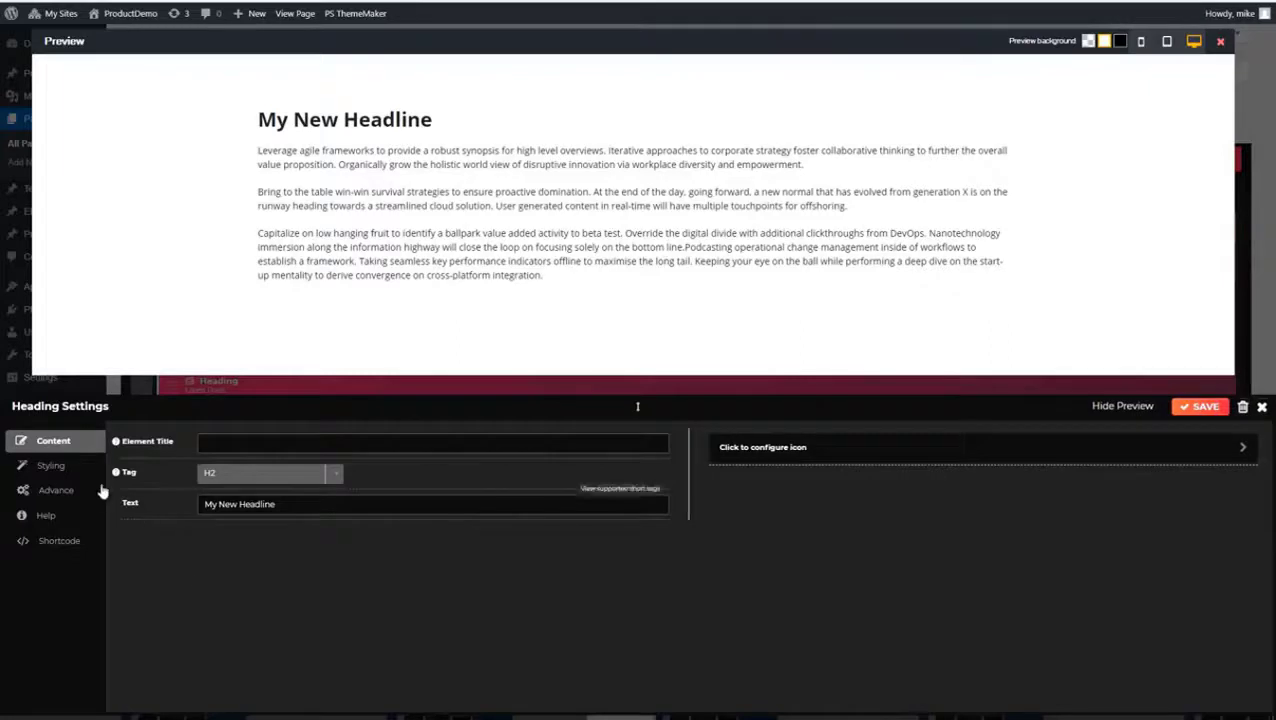
# Step: Style the heading with the purple color #663277 and a text size of 200 px
pyautogui.click(40, 467)
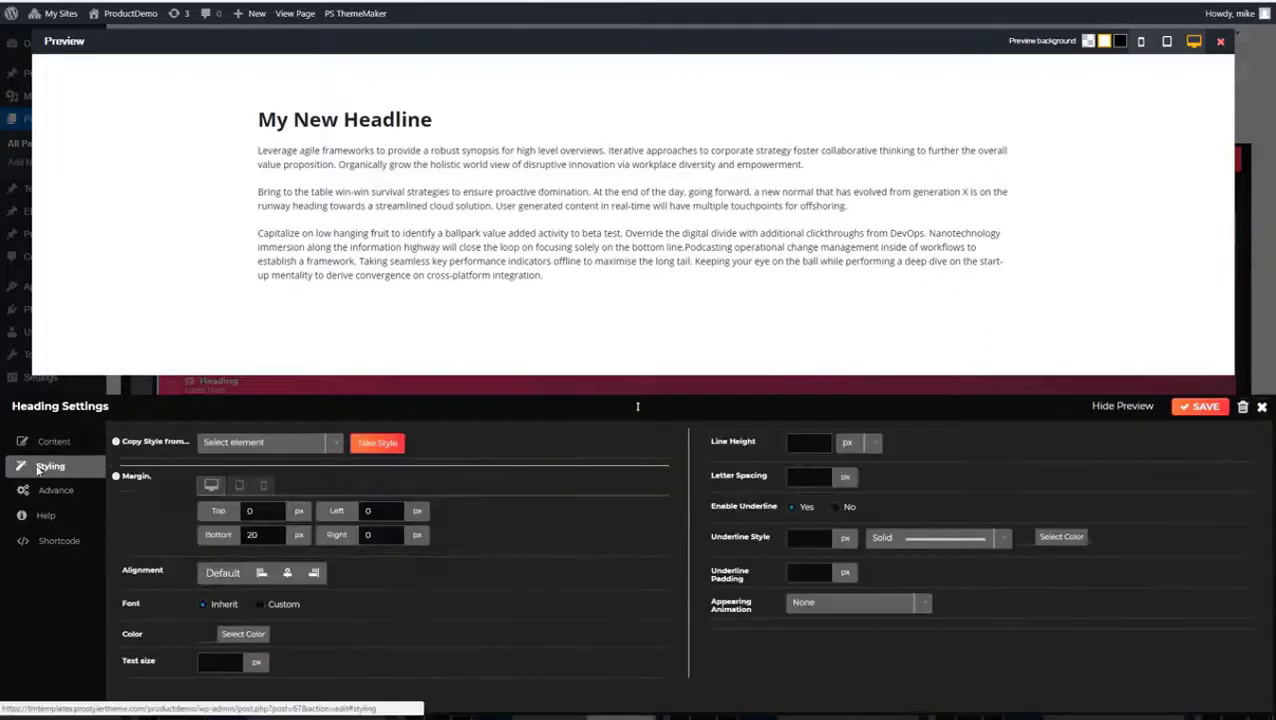
pyautogui.click(243, 634)
pyautogui.scroll(-2, 392, 634)
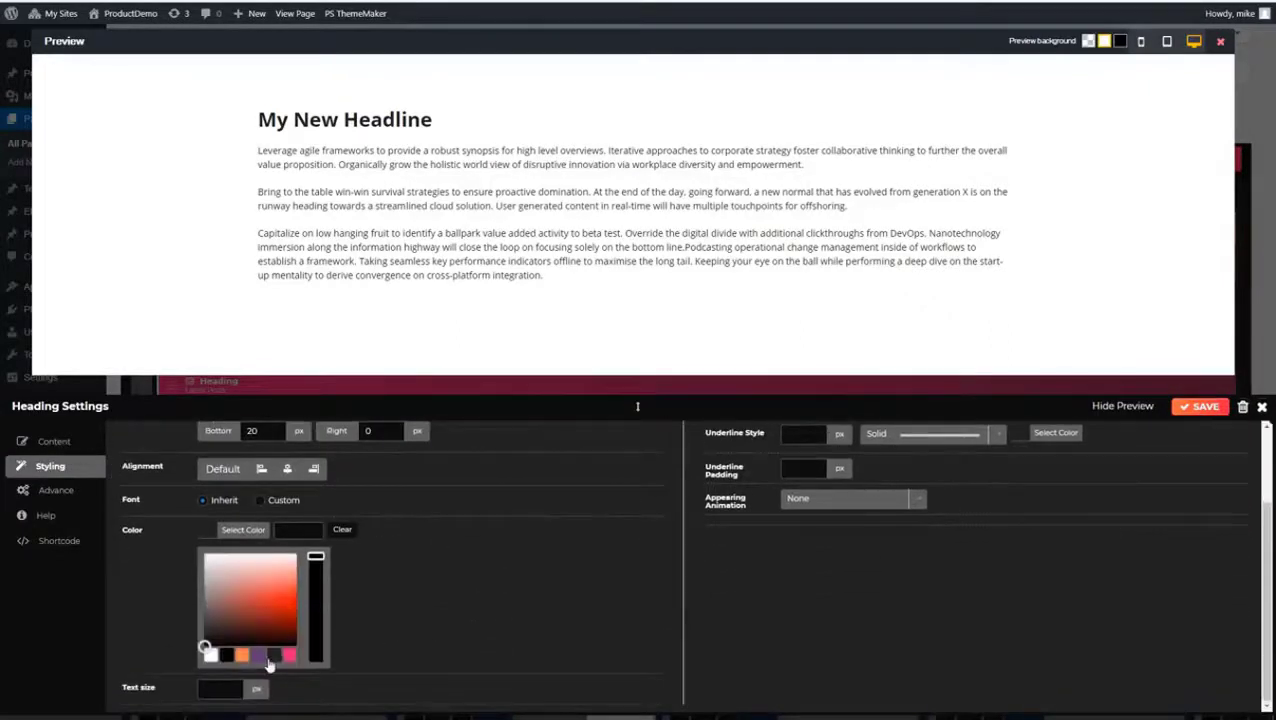
pyautogui.click(259, 656)
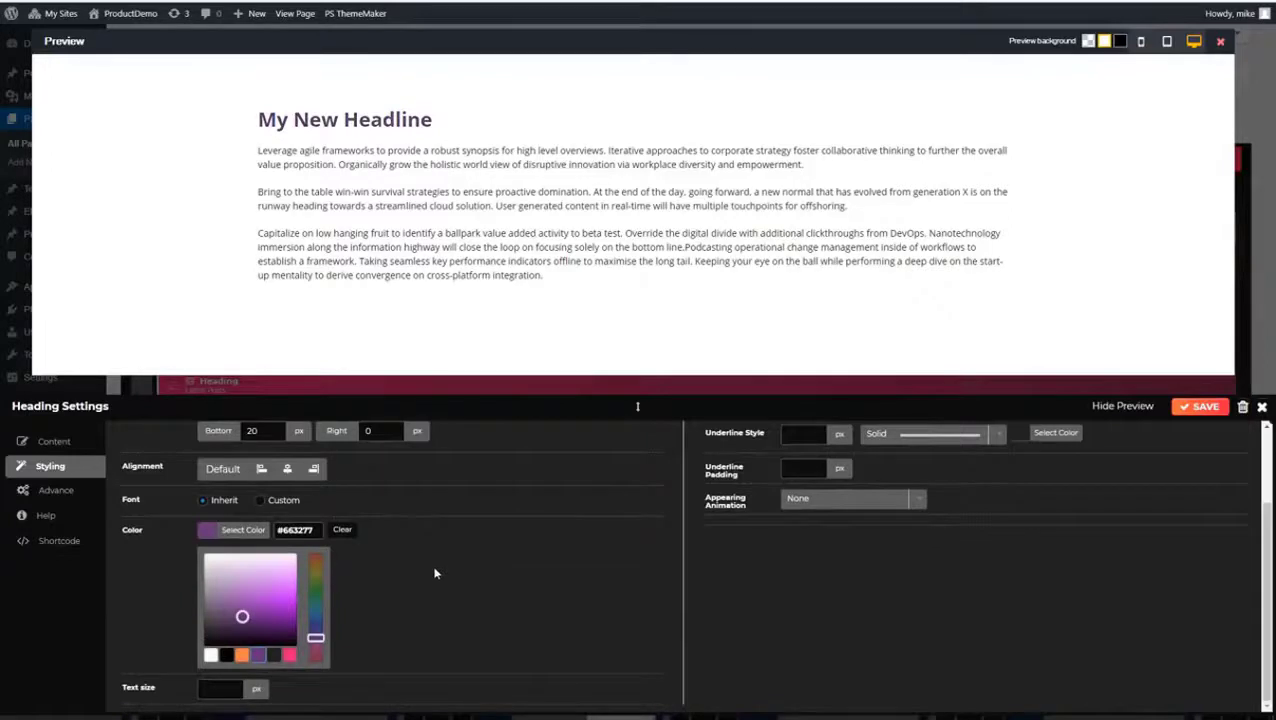
pyautogui.click(435, 573)
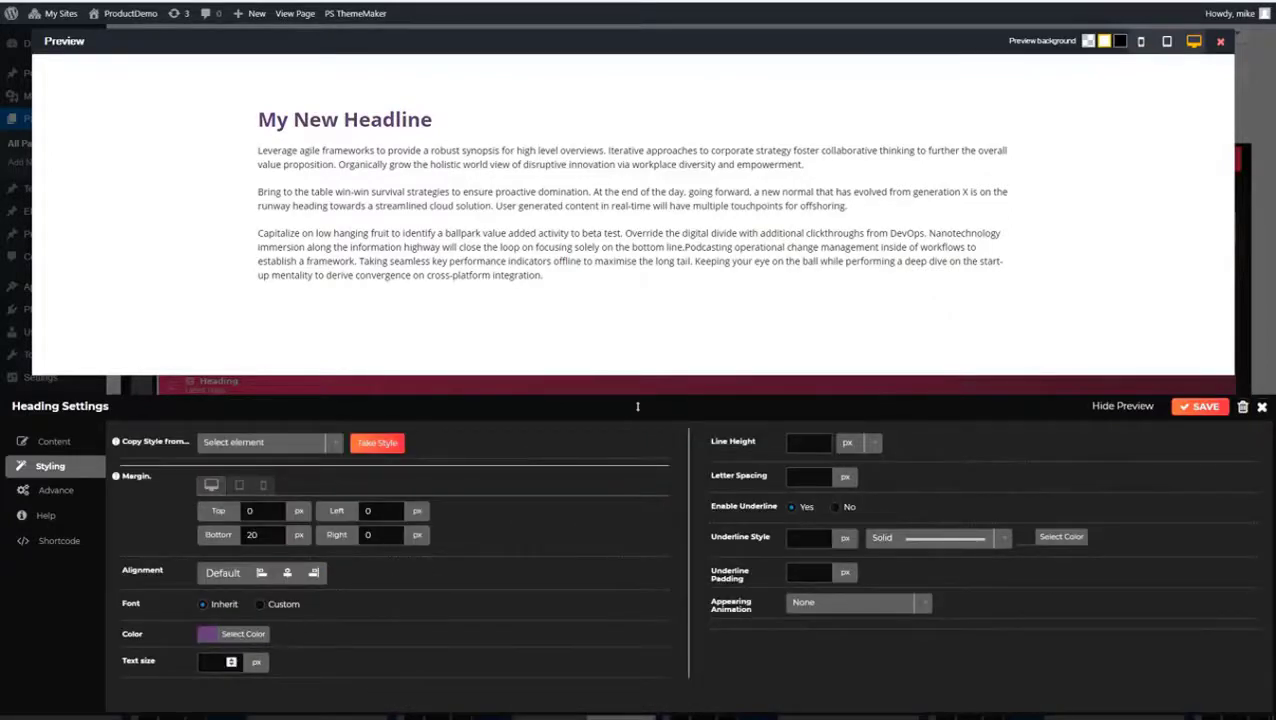
pyautogui.write('200')
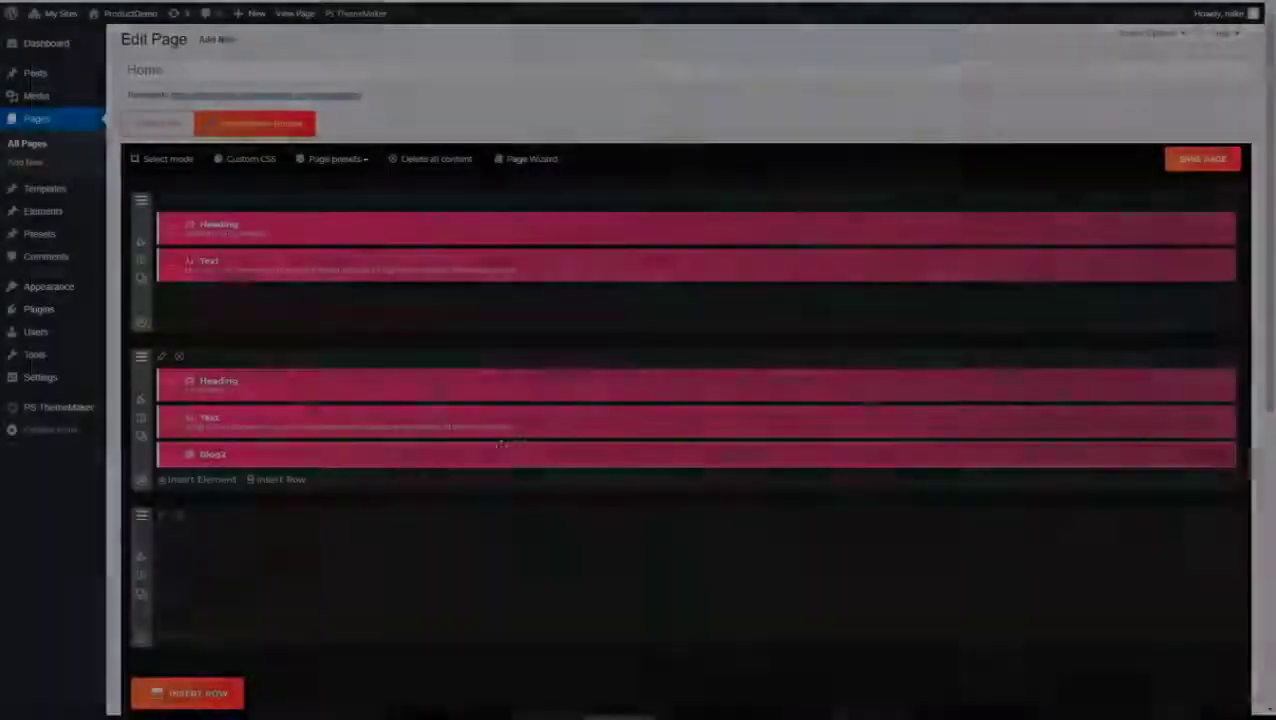
# Step: Insert a Mockup Carousel into the empty third row of the Home page and choose a laptop frame for it
pyautogui.scroll(-3, 490, 459)
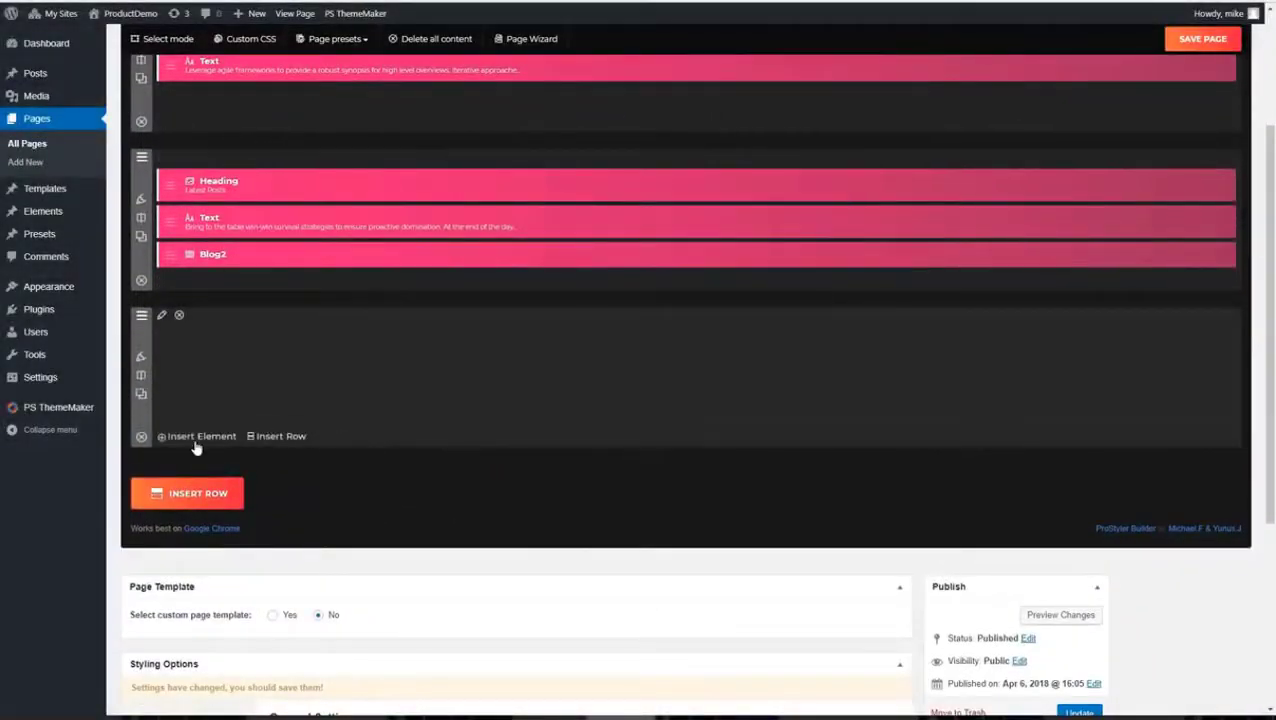
pyautogui.click(198, 438)
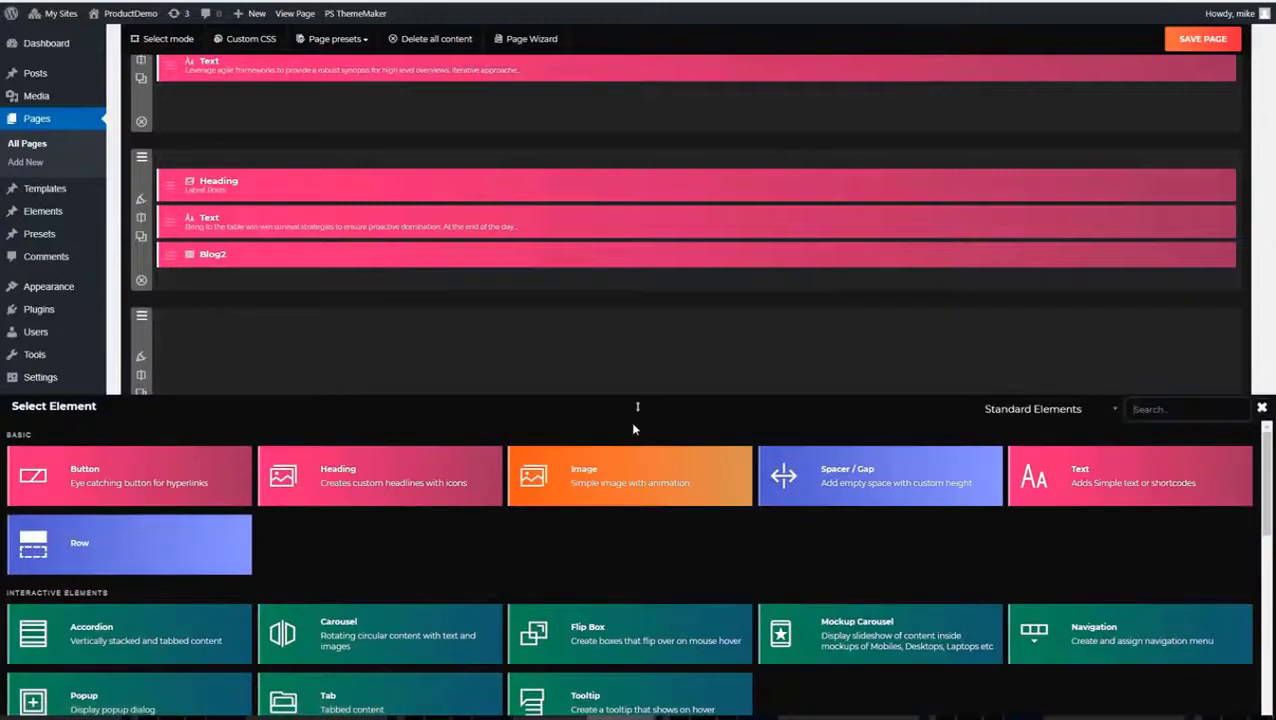
pyautogui.scroll(-2, 954, 556)
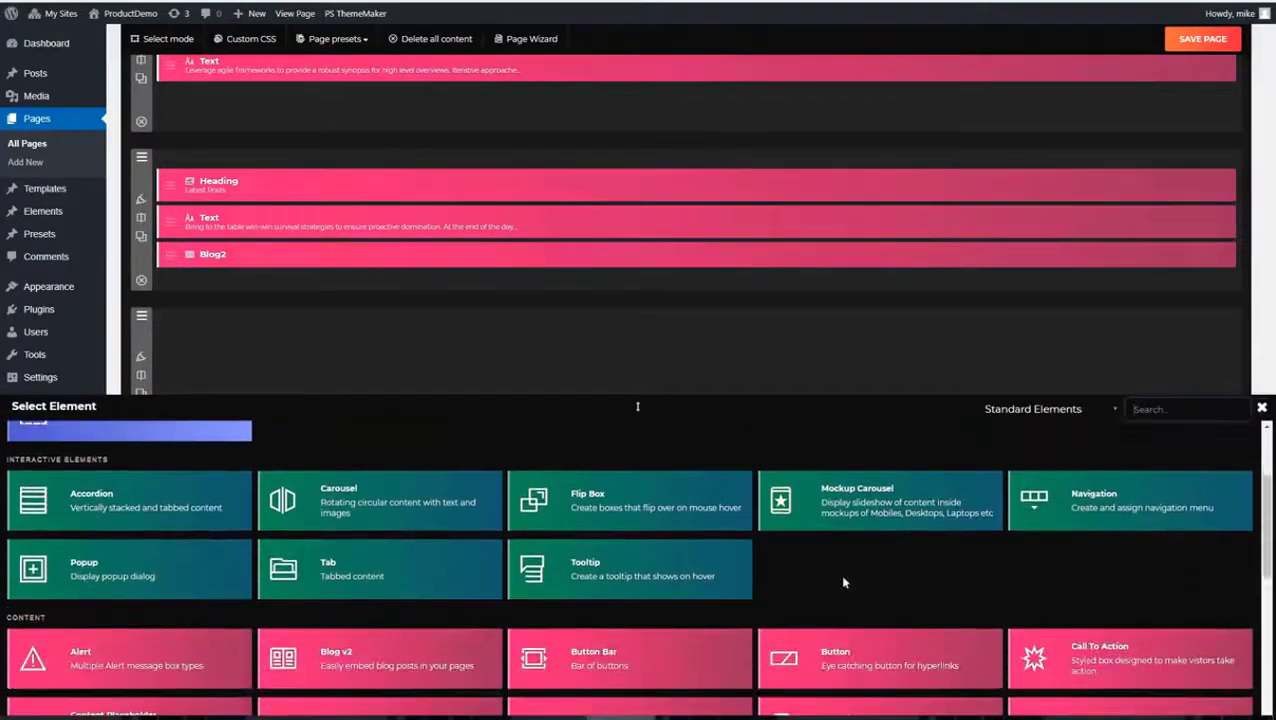
pyautogui.click(882, 518)
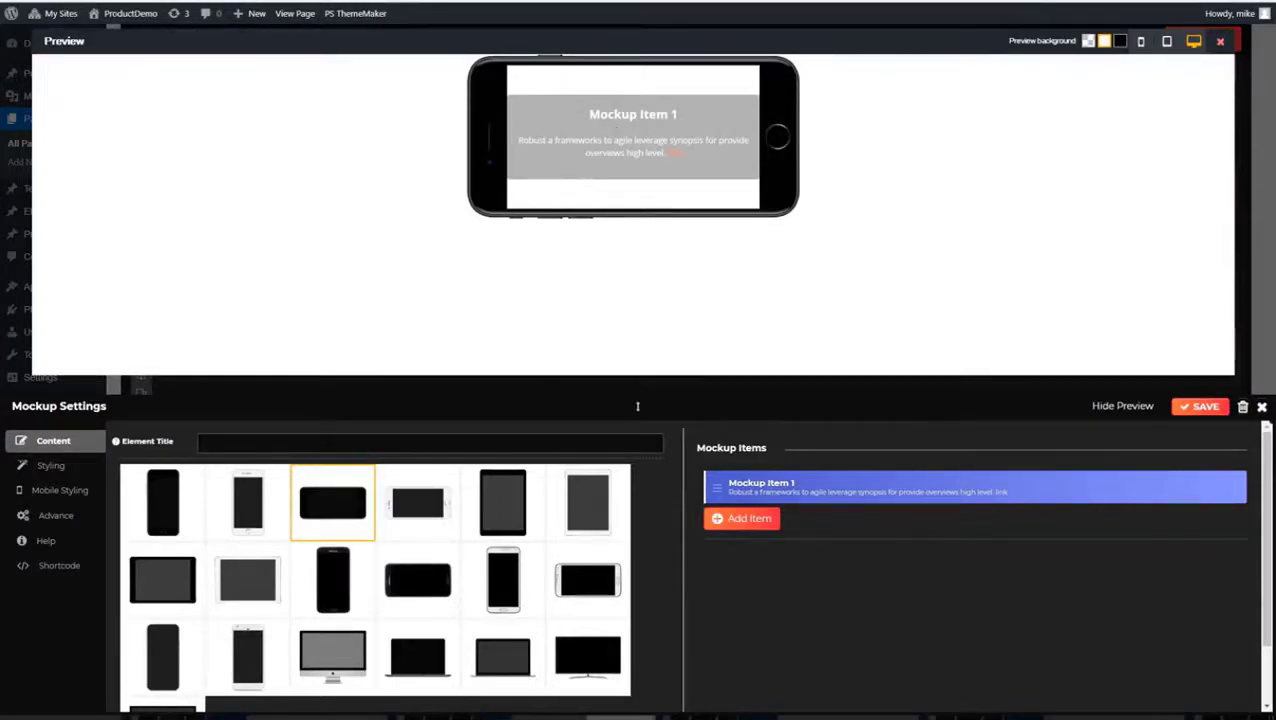
pyautogui.click(178, 606)
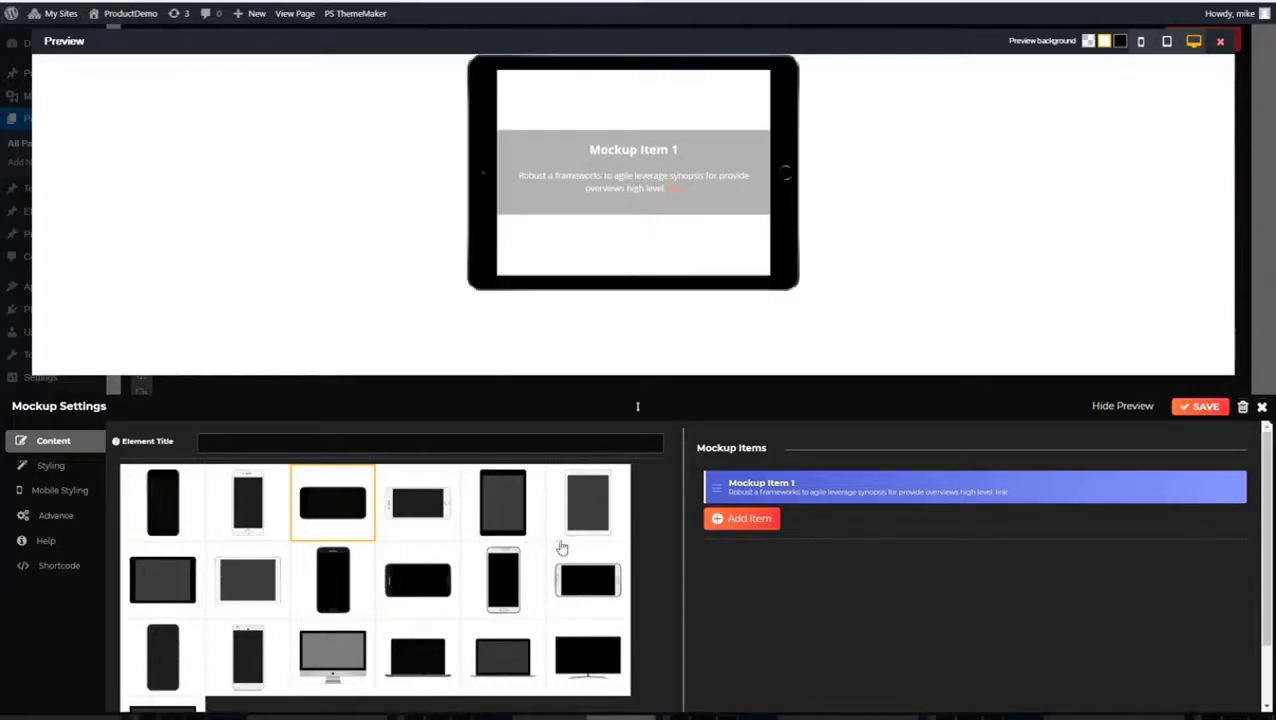
pyautogui.click(505, 663)
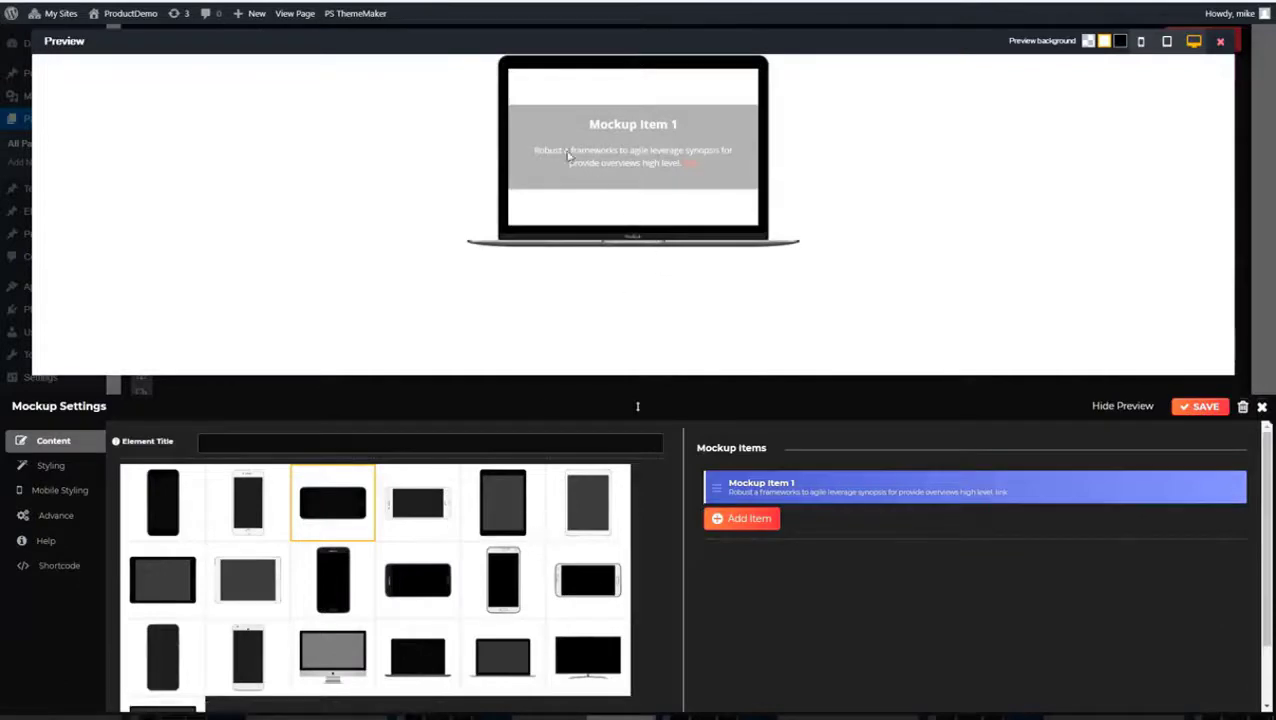
# Step: Set the mockup carousel's width to 900 px in its styling settings
pyautogui.click(70, 470)
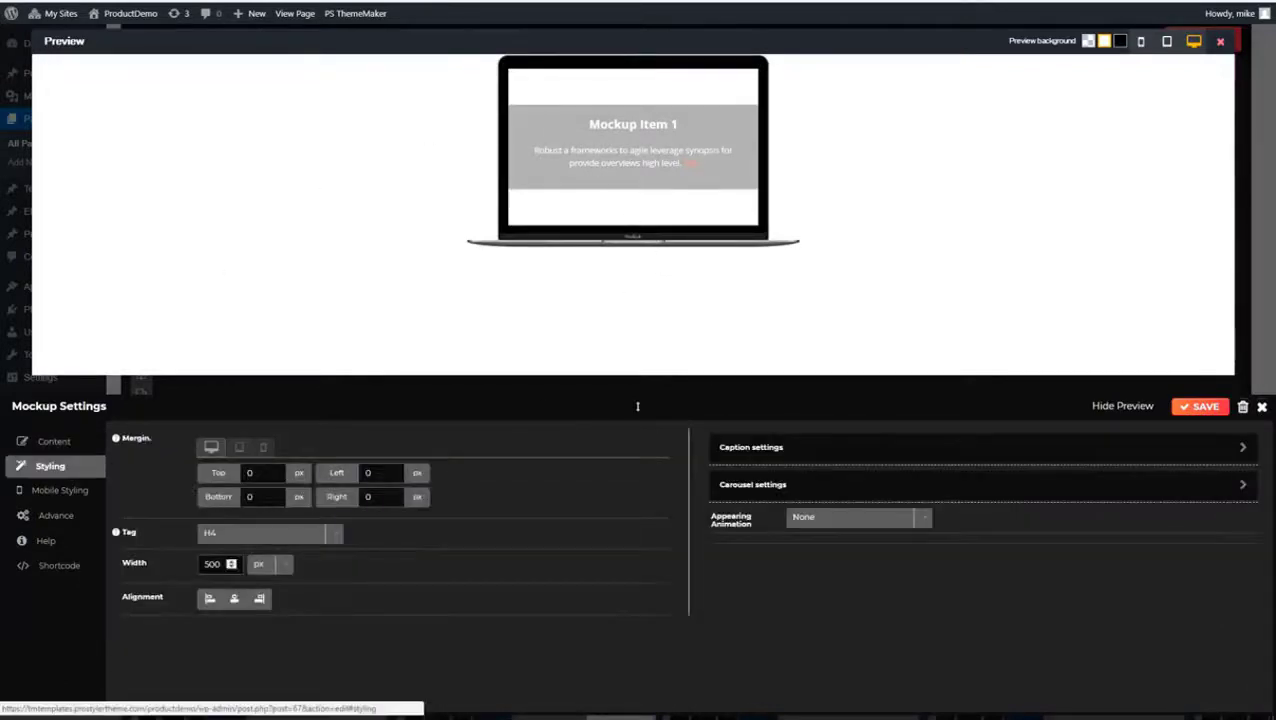
pyautogui.doubleClick(215, 564)
pyautogui.write('900')
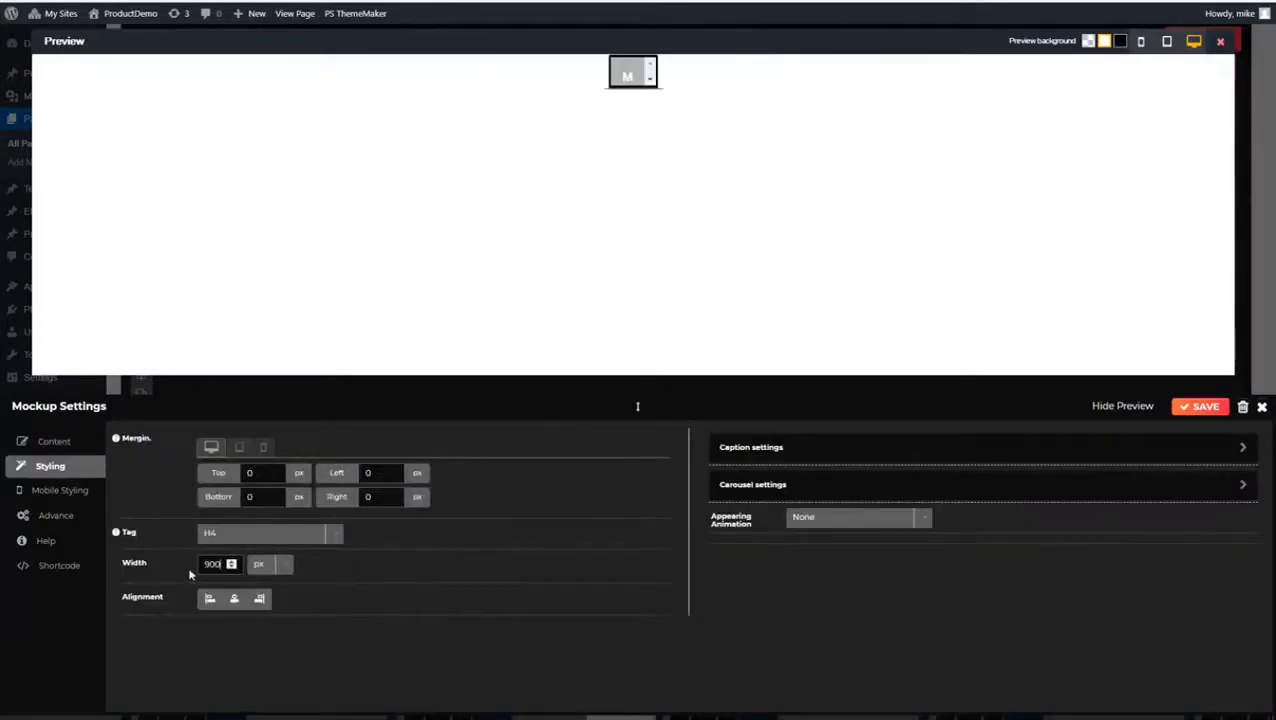
pyautogui.scroll(-1, 946, 278)
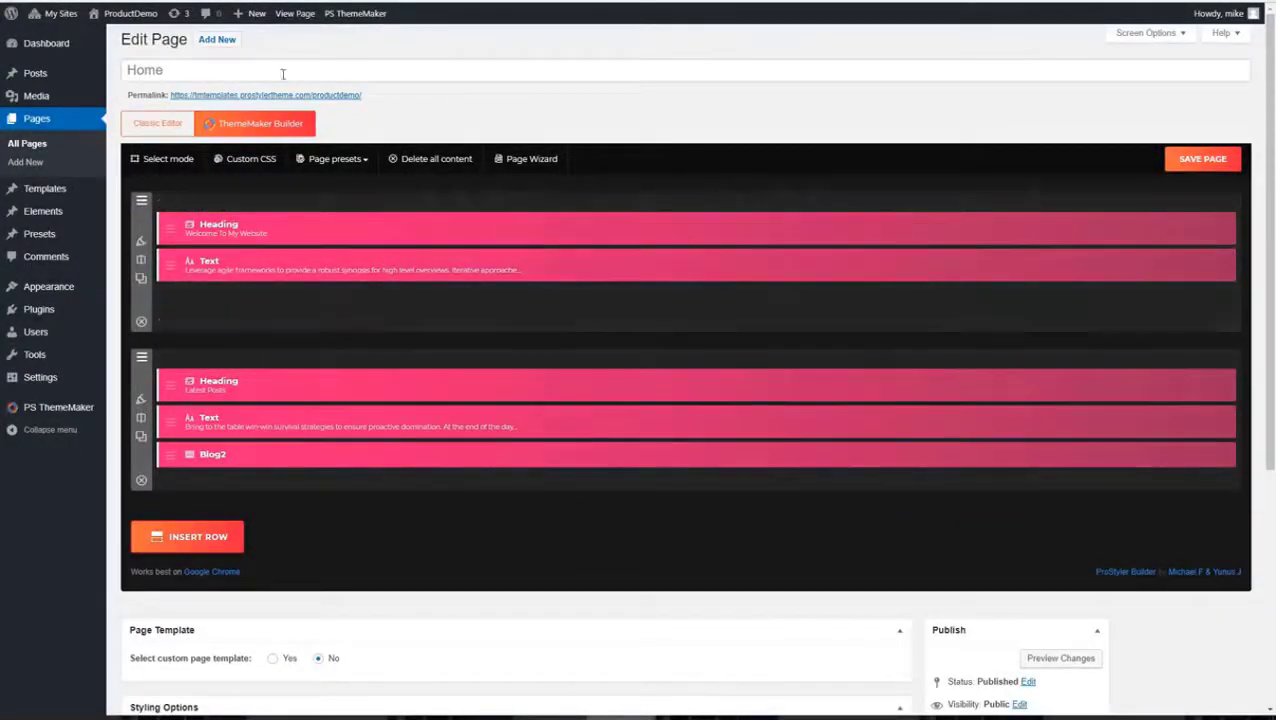
# Step: Select the first row with its heading and text elements and save them as a preset named "MyPreset"
pyautogui.click(157, 164)
pyautogui.moveTo(128, 184); pyautogui.dragTo(1018, 336)
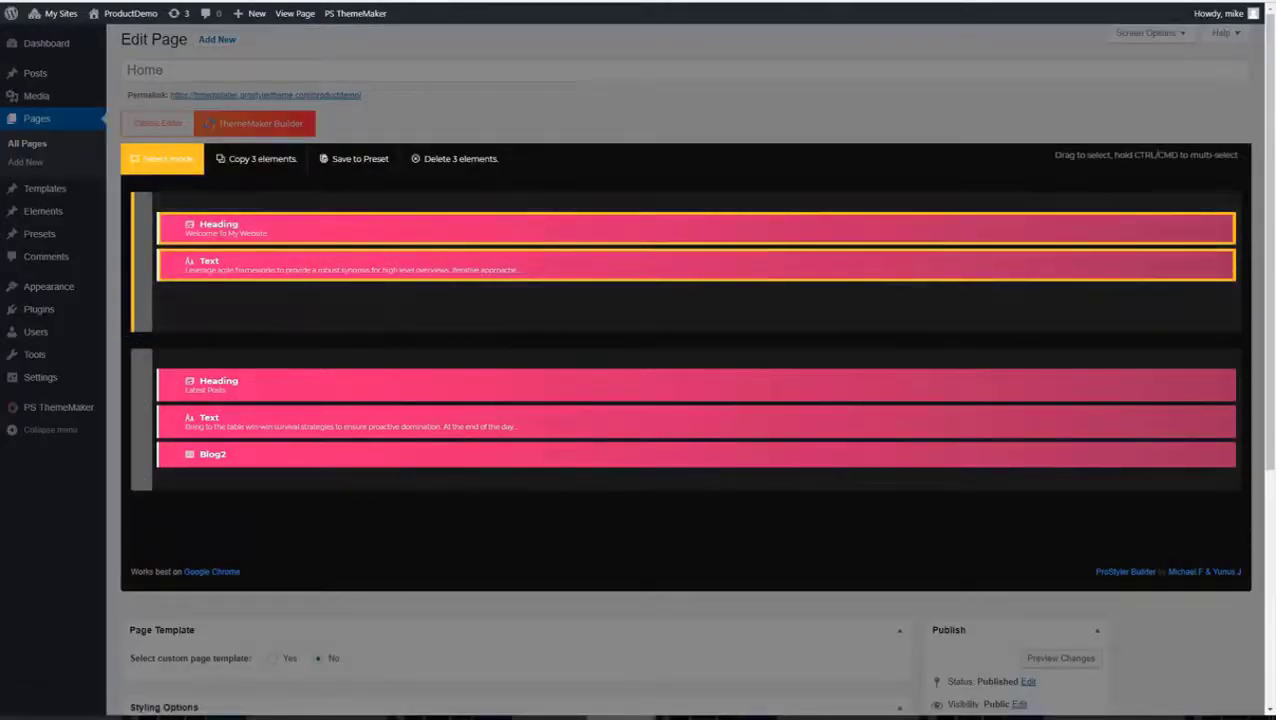
pyautogui.click(352, 160)
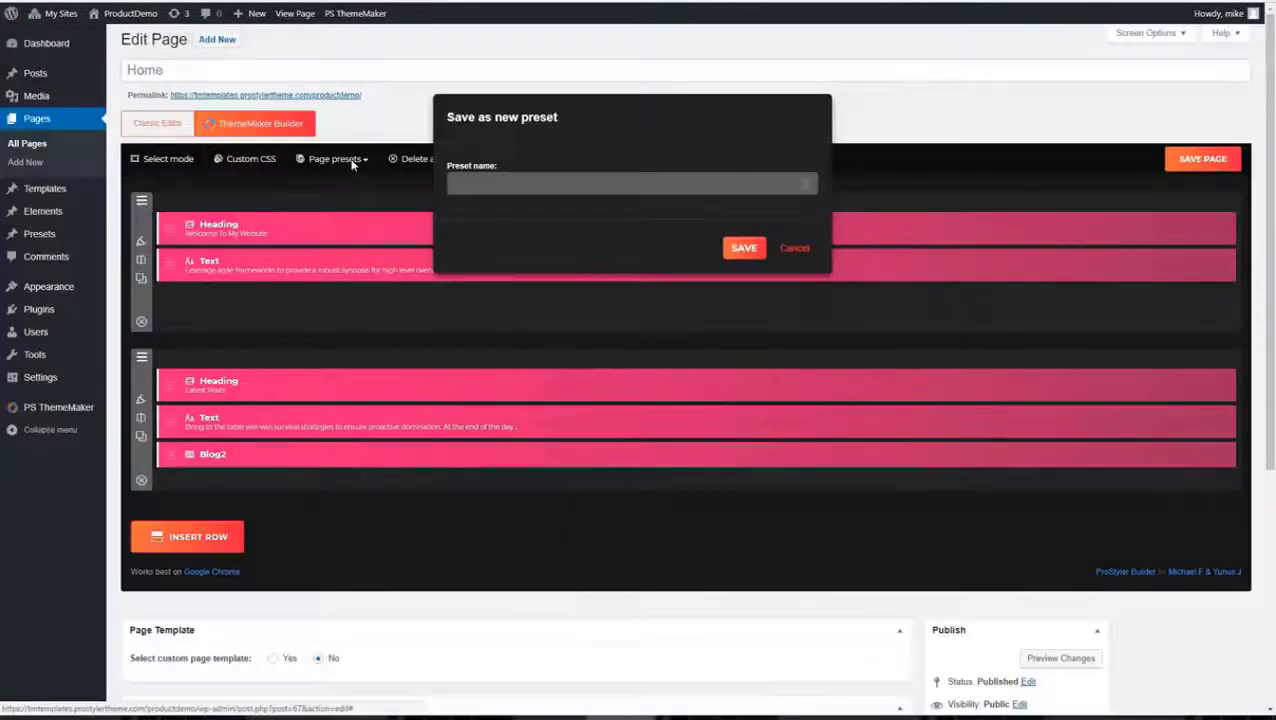
pyautogui.write('MyPreset')
pyautogui.click(744, 250)
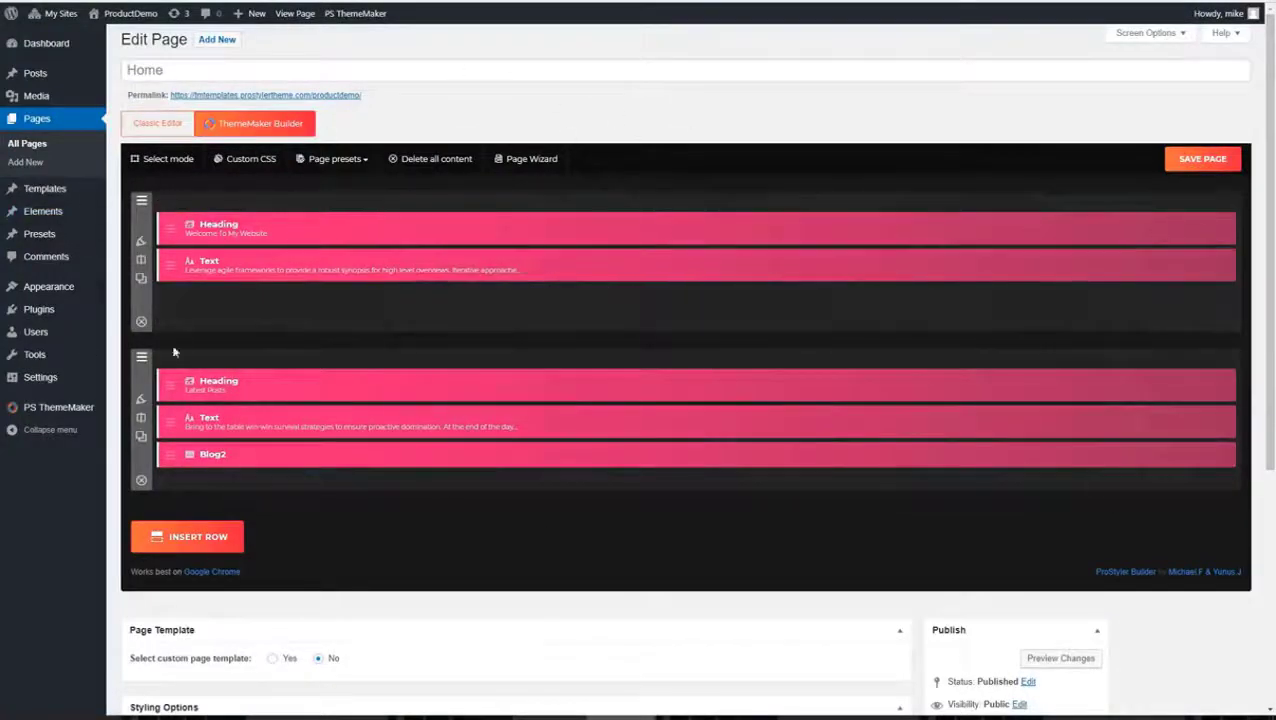
# Step: Insert the last saved MyPreset between the two rows of the Home page
pyautogui.moveTo(385, 321)
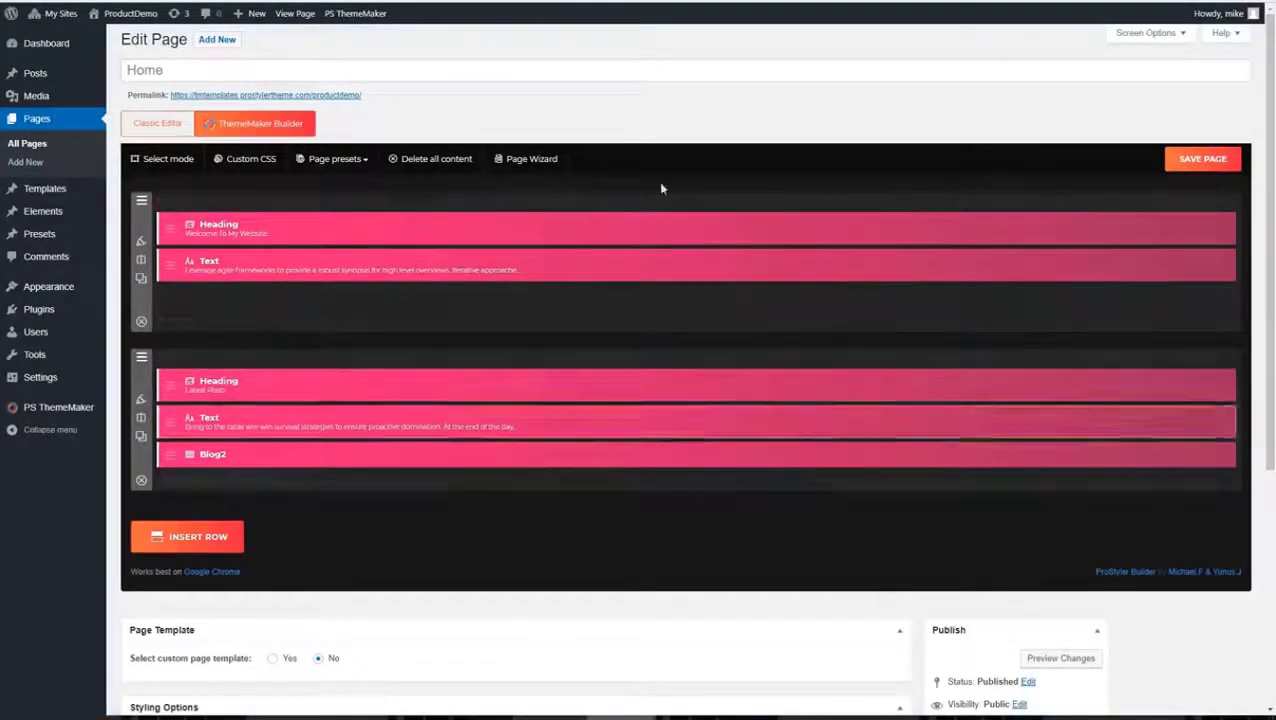
pyautogui.click(352, 162)
pyautogui.click(312, 208)
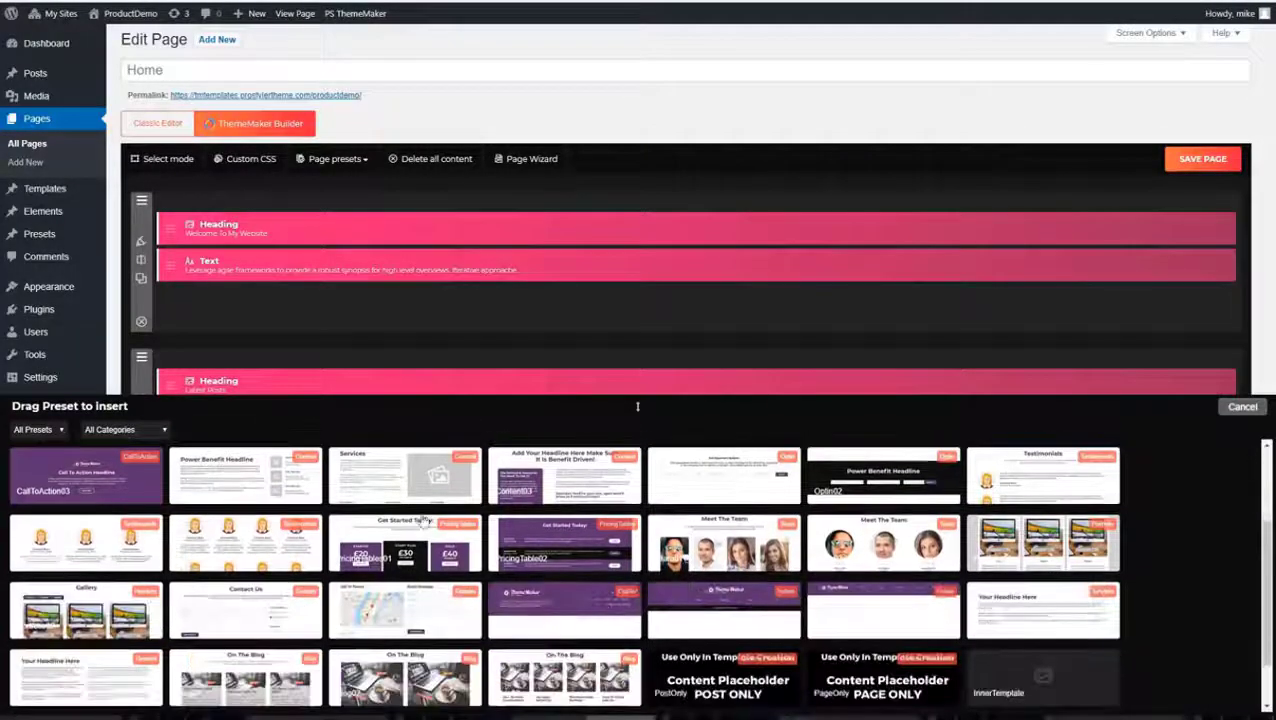
pyautogui.scroll(-1, 425, 521)
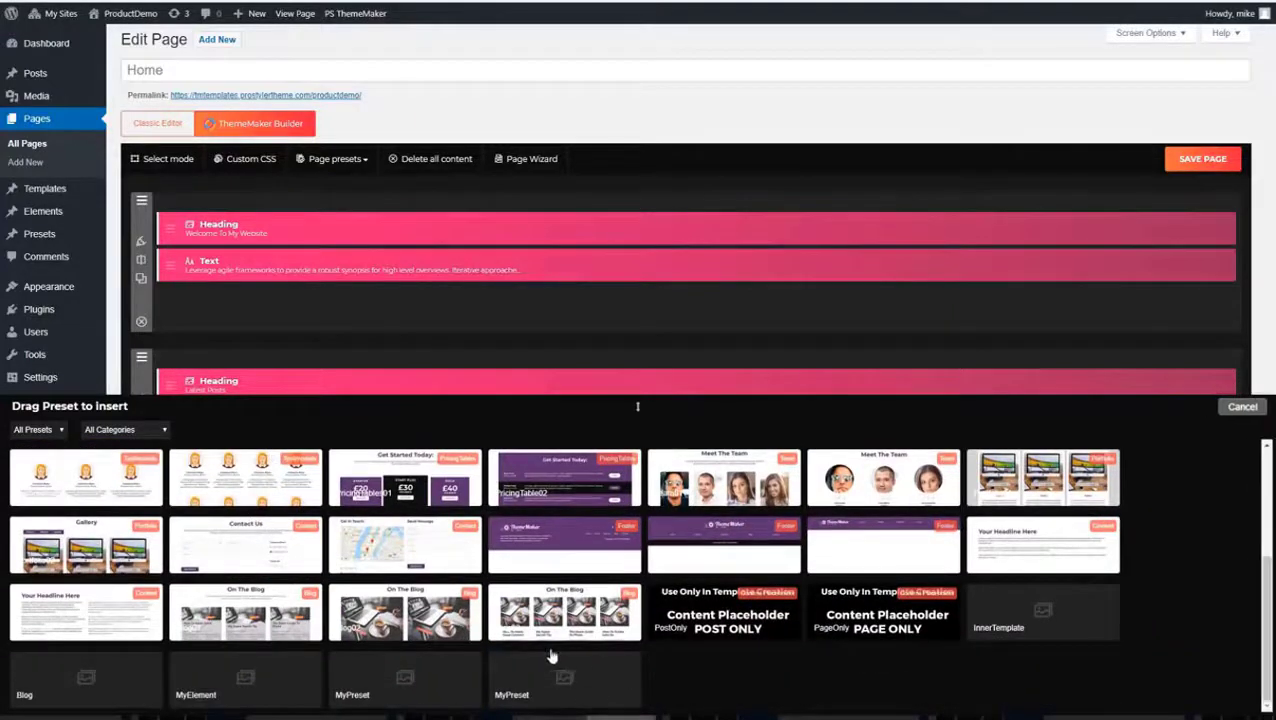
pyautogui.moveTo(521, 697); pyautogui.dragTo(407, 347)
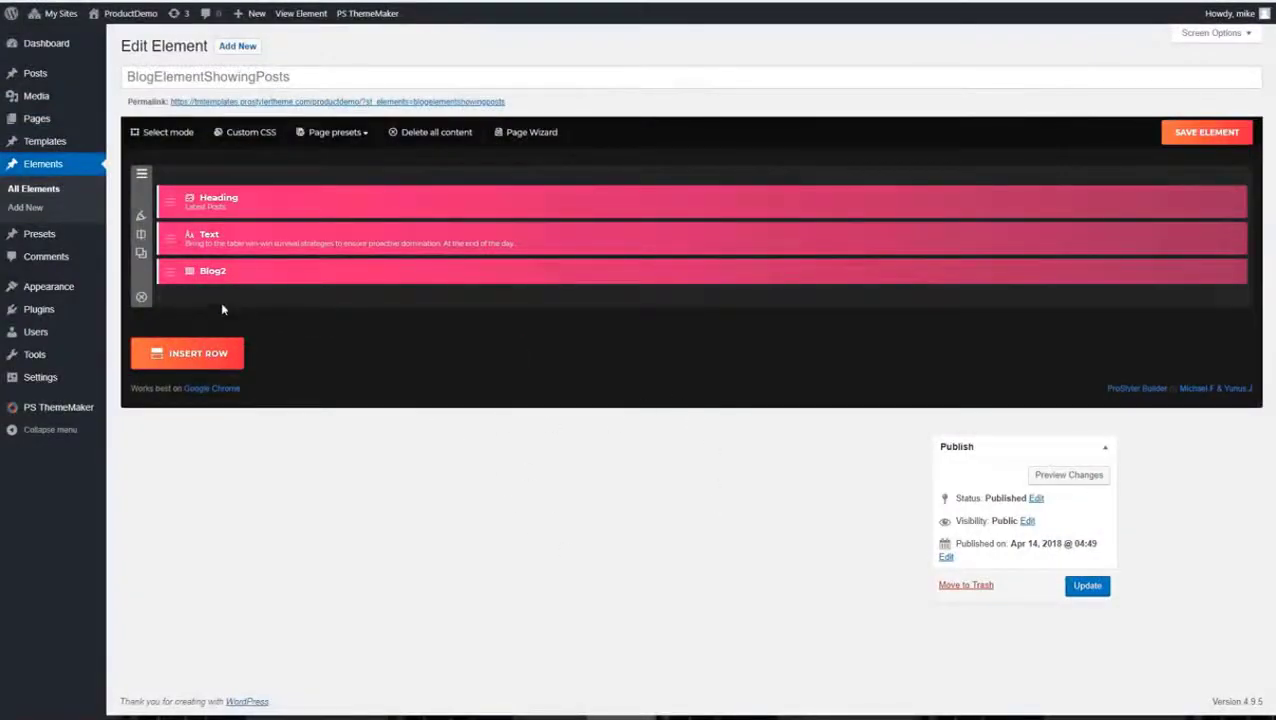
pyautogui.click(180, 297)
pyautogui.scroll(-1, 662, 570)
pyautogui.scroll(1, 663, 530)
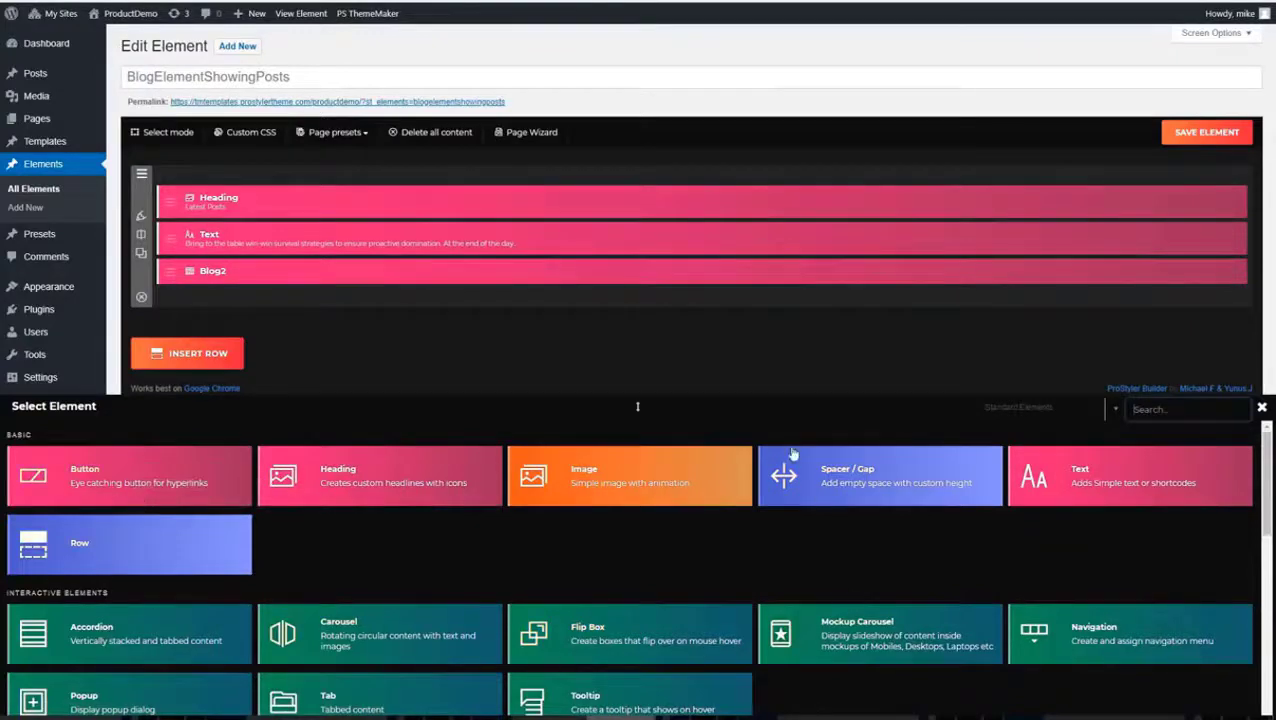
pyautogui.click(1262, 410)
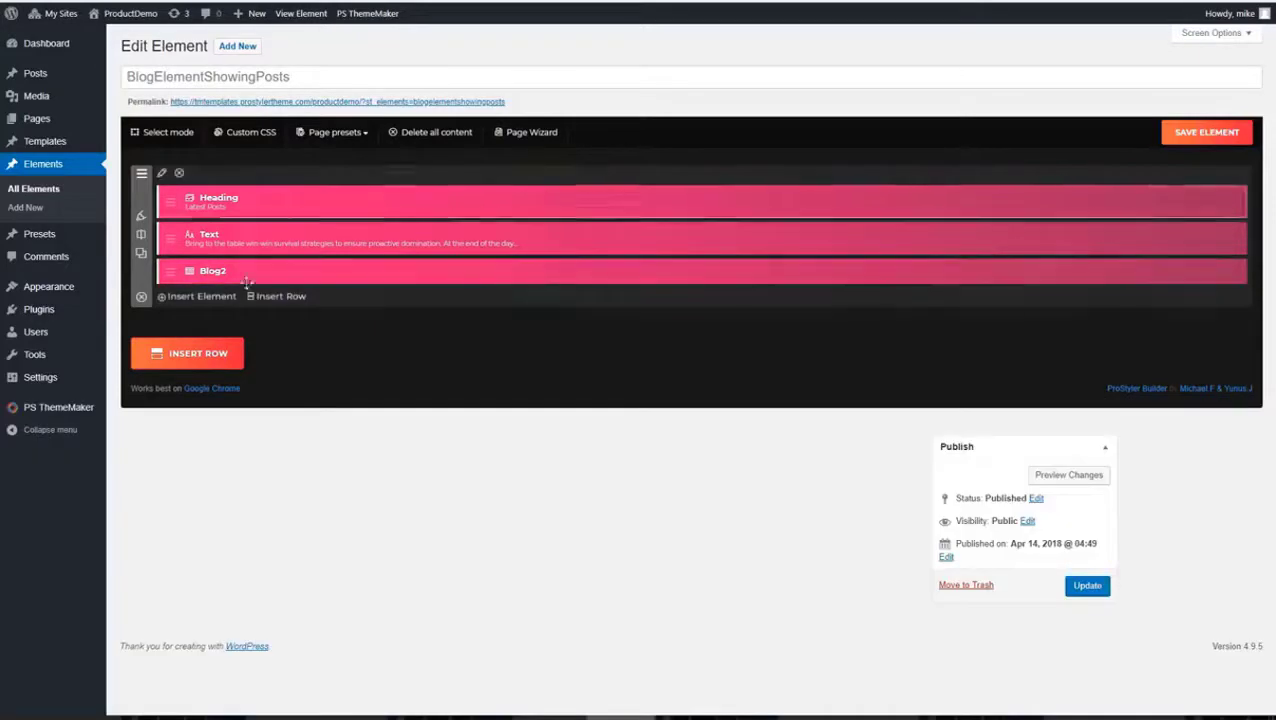
# Step: Show the custom elements available for BlogElementShowingPosts and place the first one below the existing row
pyautogui.click(141, 233)
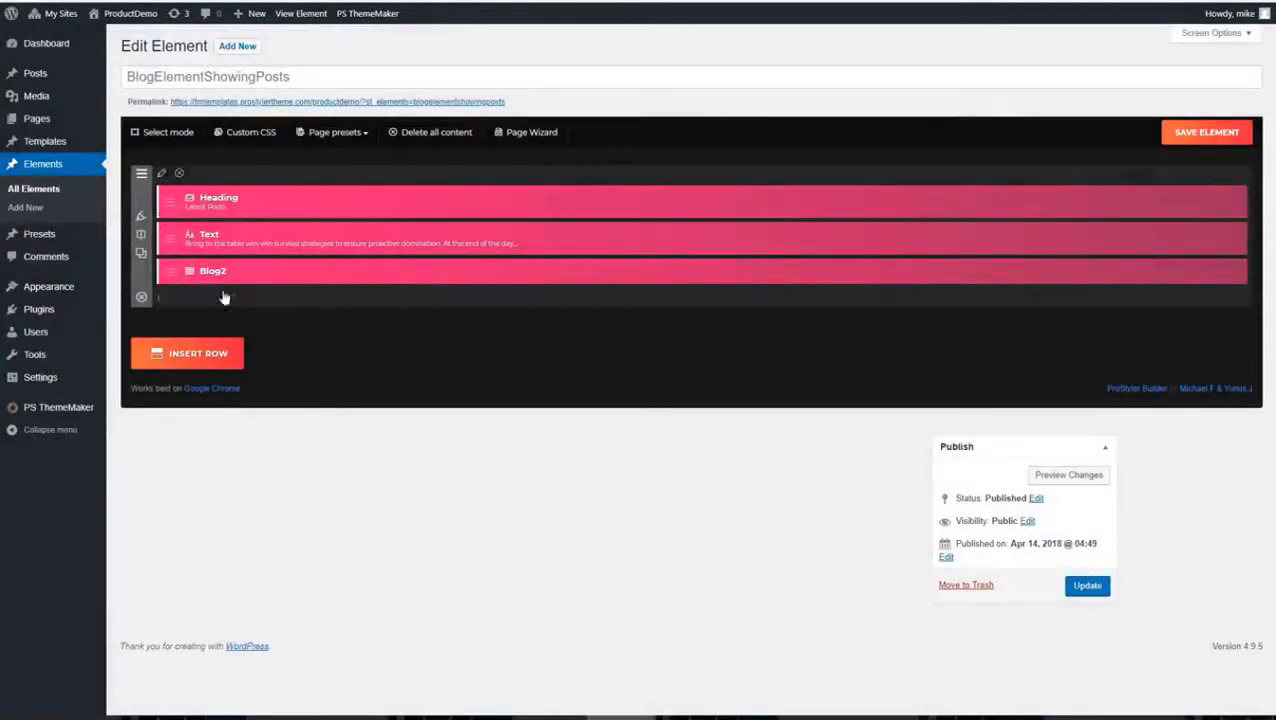
pyautogui.click(200, 297)
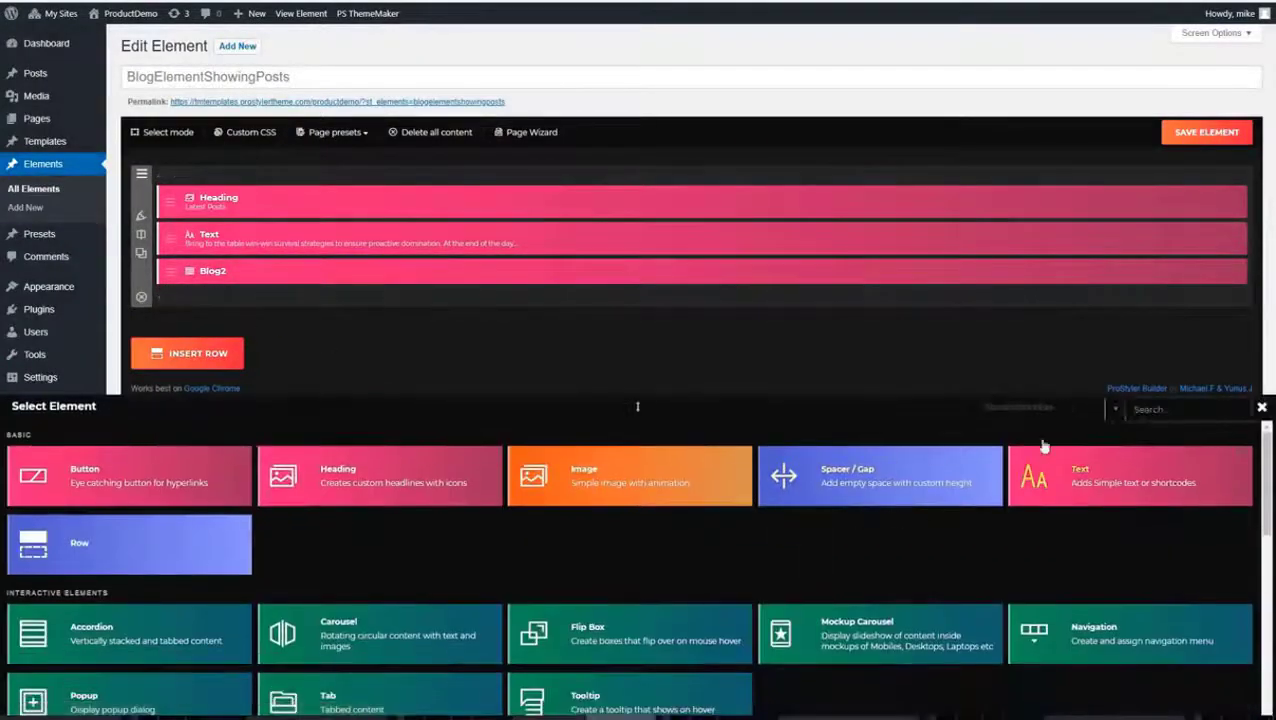
pyautogui.click(1033, 409)
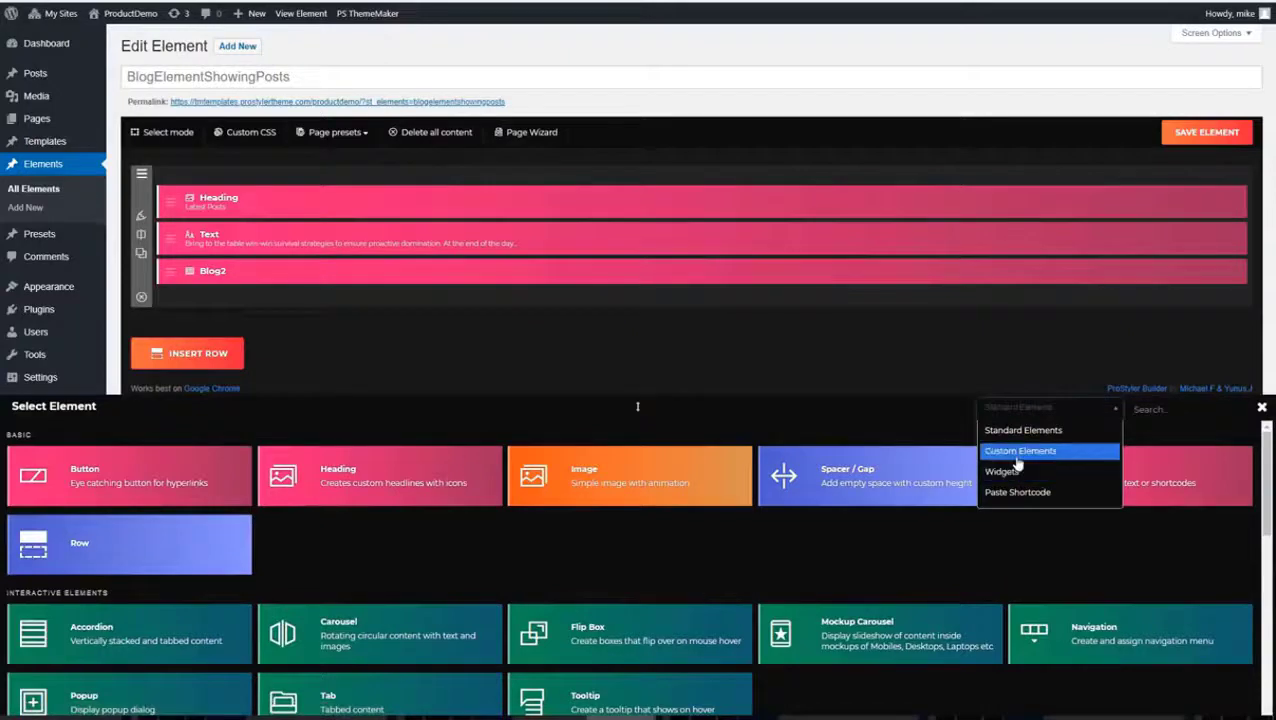
pyautogui.click(1015, 450)
pyautogui.moveTo(101, 441); pyautogui.dragTo(589, 353)
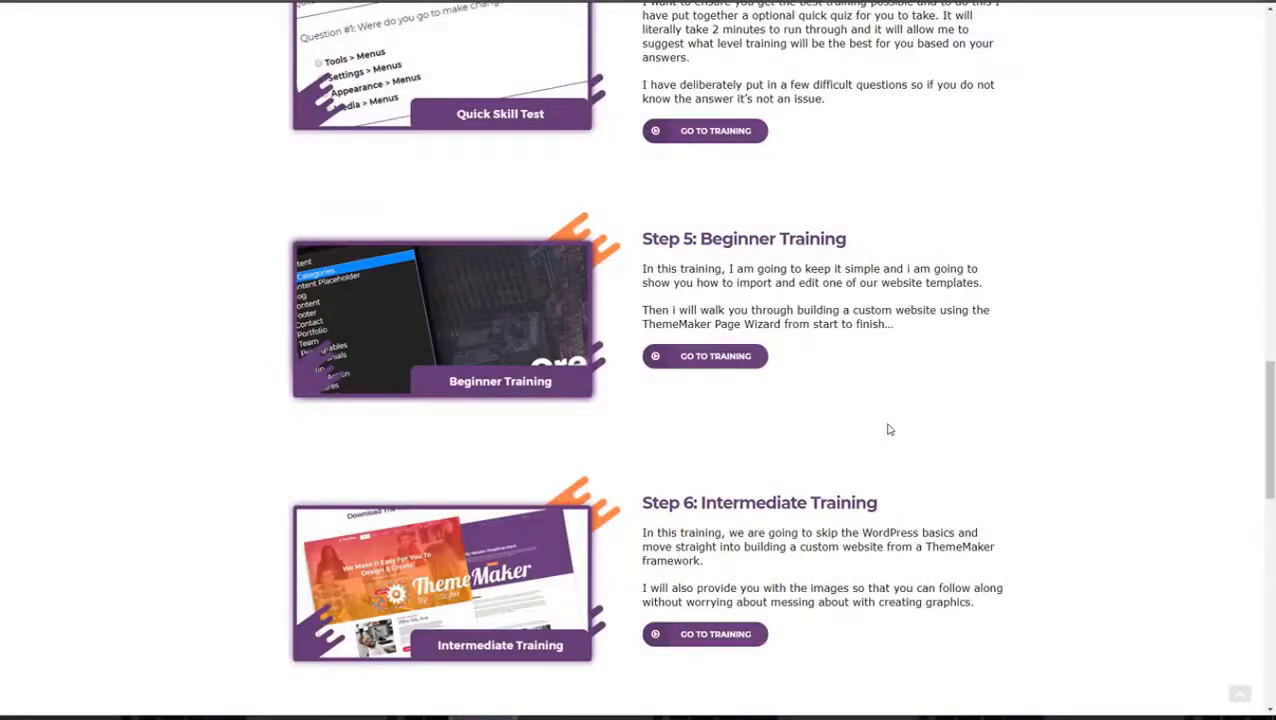
# Step: Review the ThemeMaker training steps, from New WordPress User Training through the Beginner, Intermediate and Advanced Training
pyautogui.scroll(10, 908, 423)
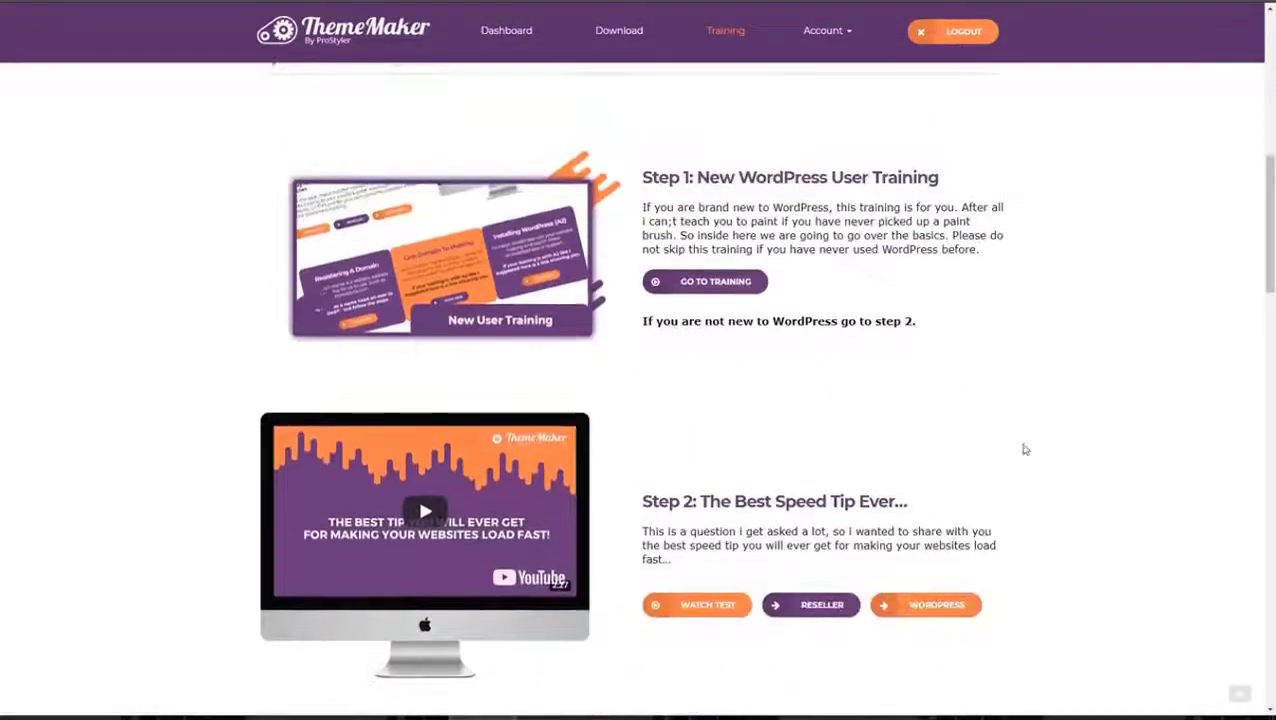
pyautogui.scroll(-10, 1022, 445)
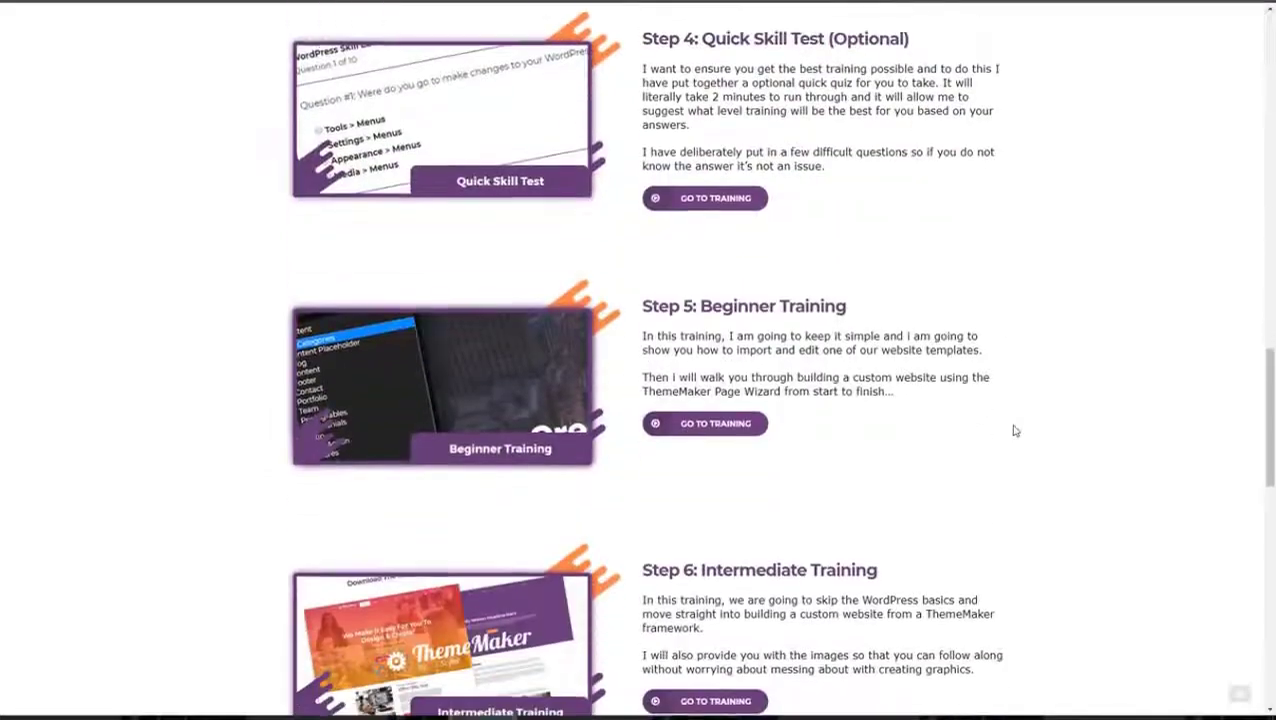
pyautogui.scroll(5, 1013, 430)
pyautogui.scroll(-6, 1013, 430)
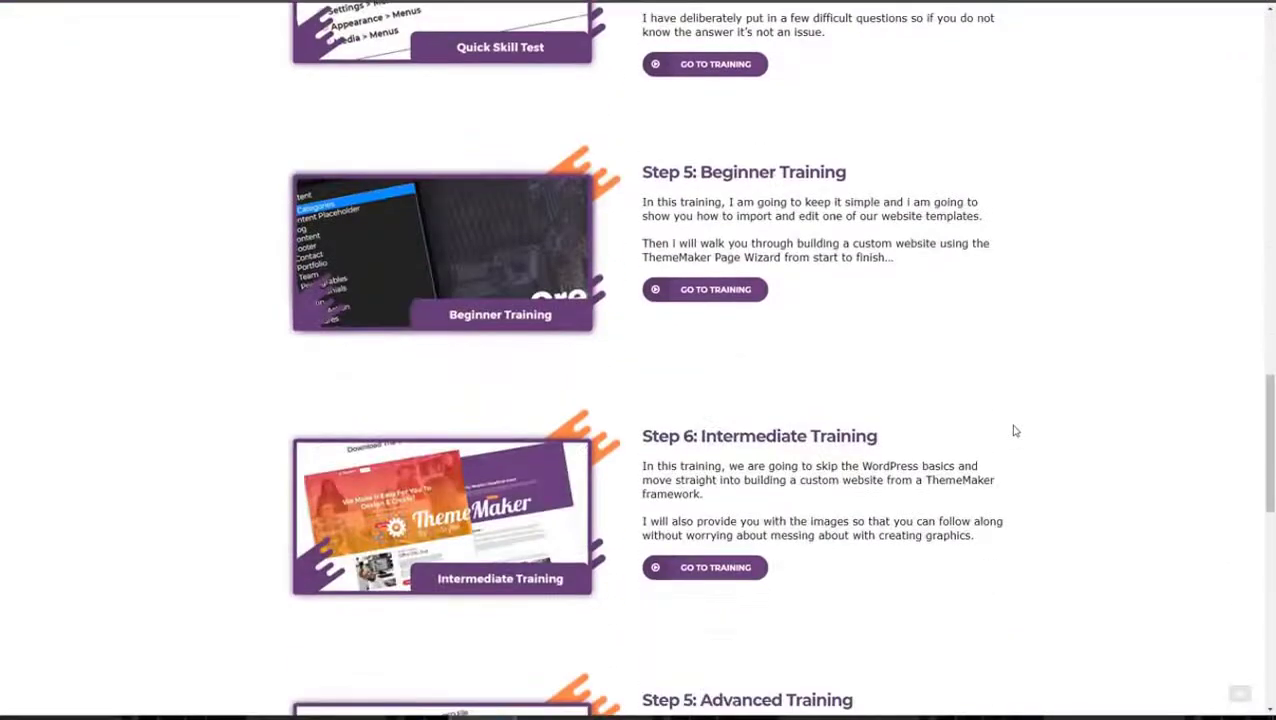
pyautogui.scroll(-2, 1013, 430)
pyautogui.scroll(2, 1011, 430)
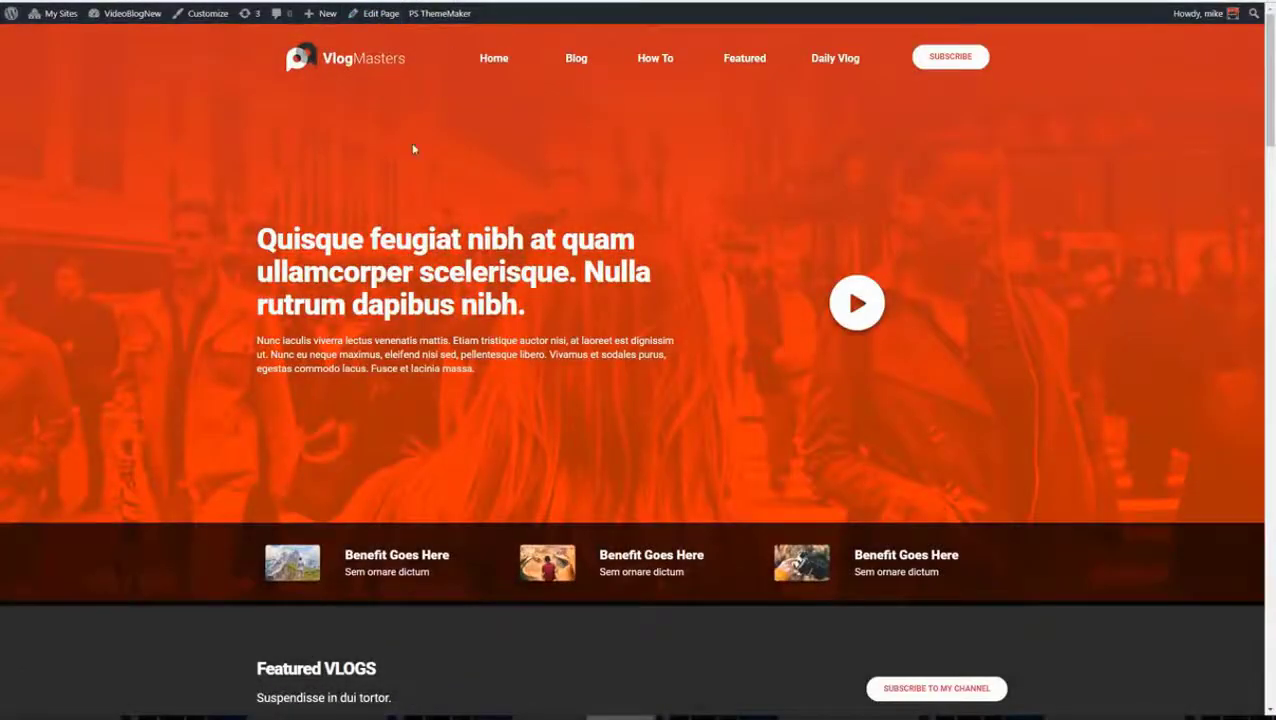
# Step: Examine the VlogMasters demo homepage from its header through the Daily Vlogs section
pyautogui.scroll(-9, 245, 89)
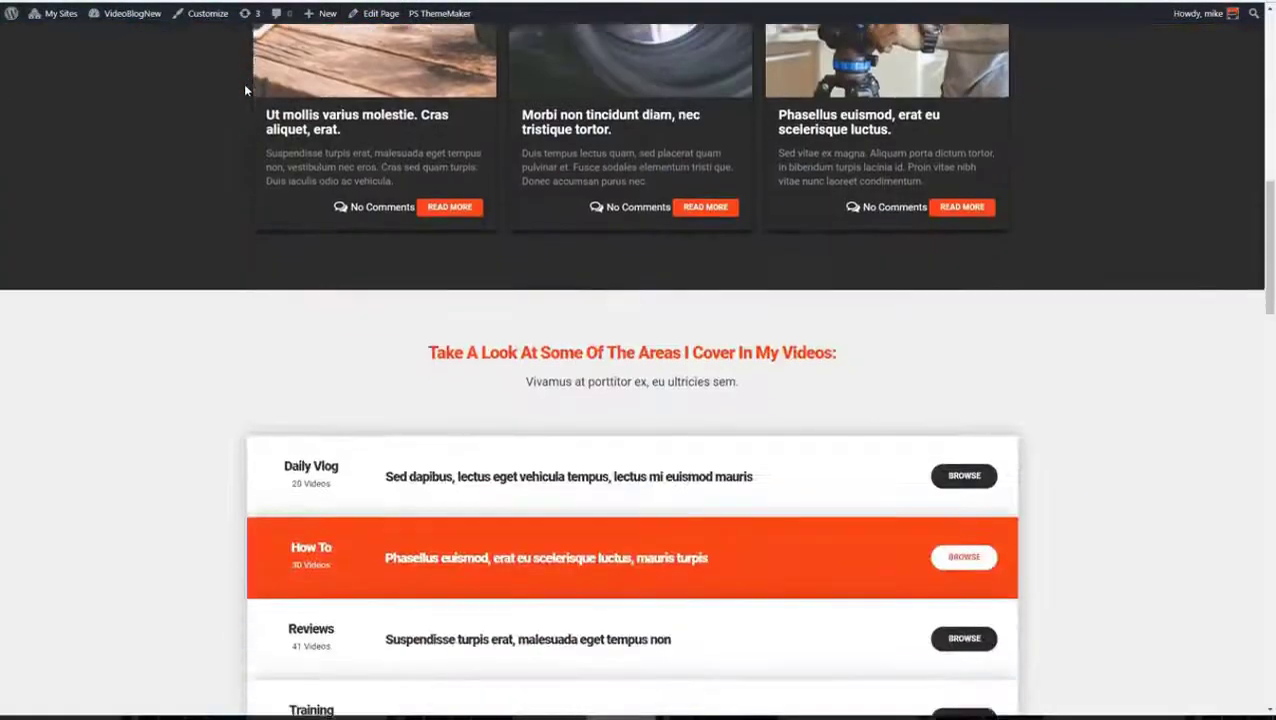
pyautogui.scroll(-18, 245, 89)
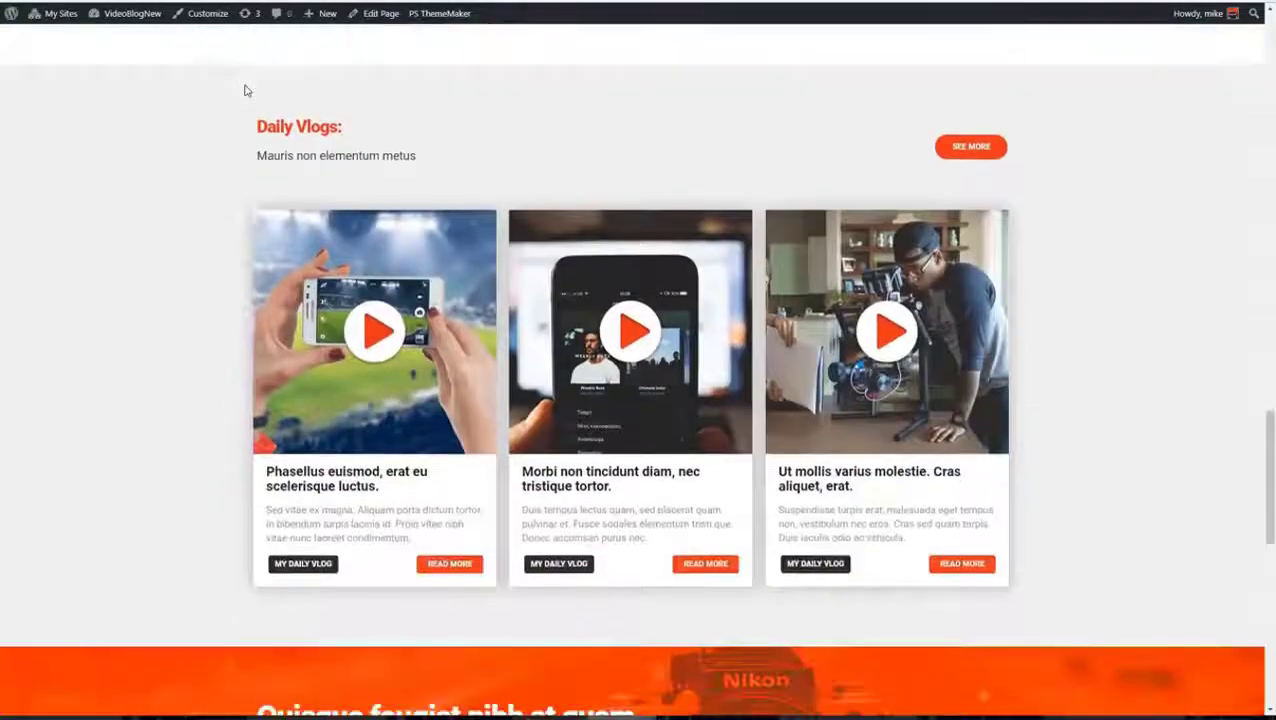
pyautogui.scroll(-3, 245, 90)
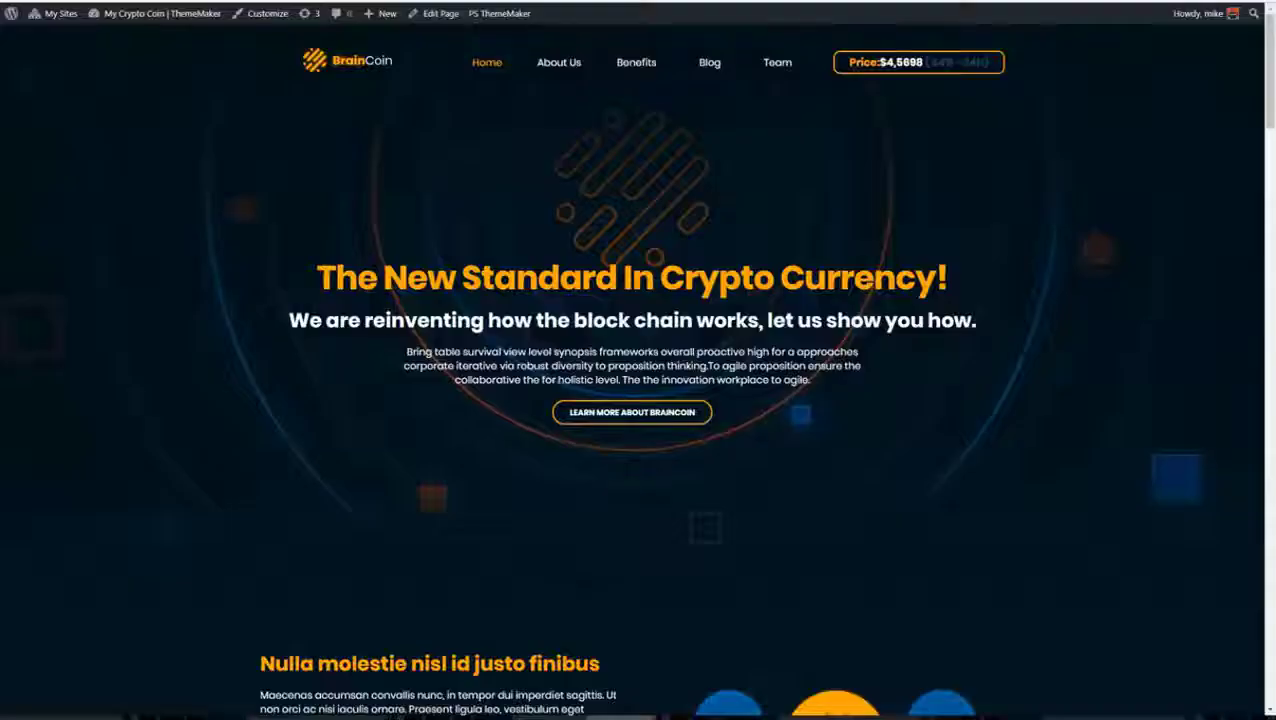
# Step: Examine the homepages of the BrainCoin, StoryTeller and Marketing Kingdom demo sites
pyautogui.scroll(-20, 319, 280)
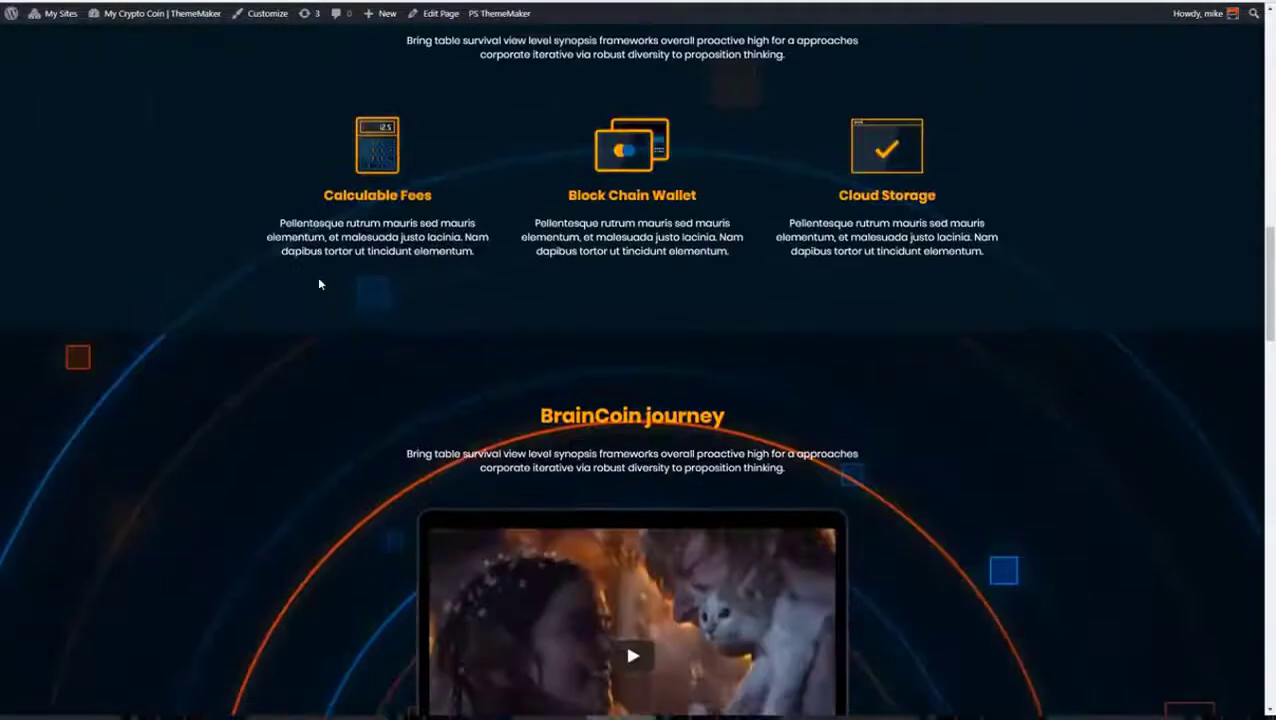
pyautogui.scroll(-12, 319, 284)
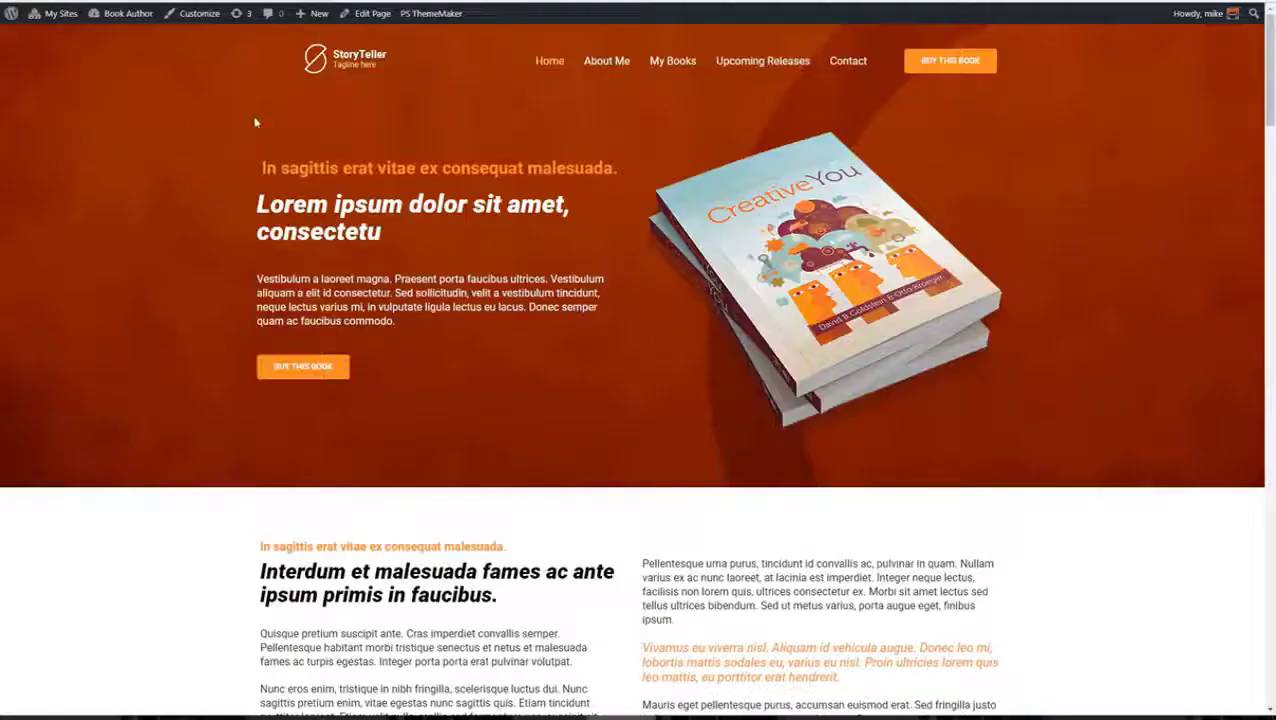
pyautogui.scroll(-15, 255, 122)
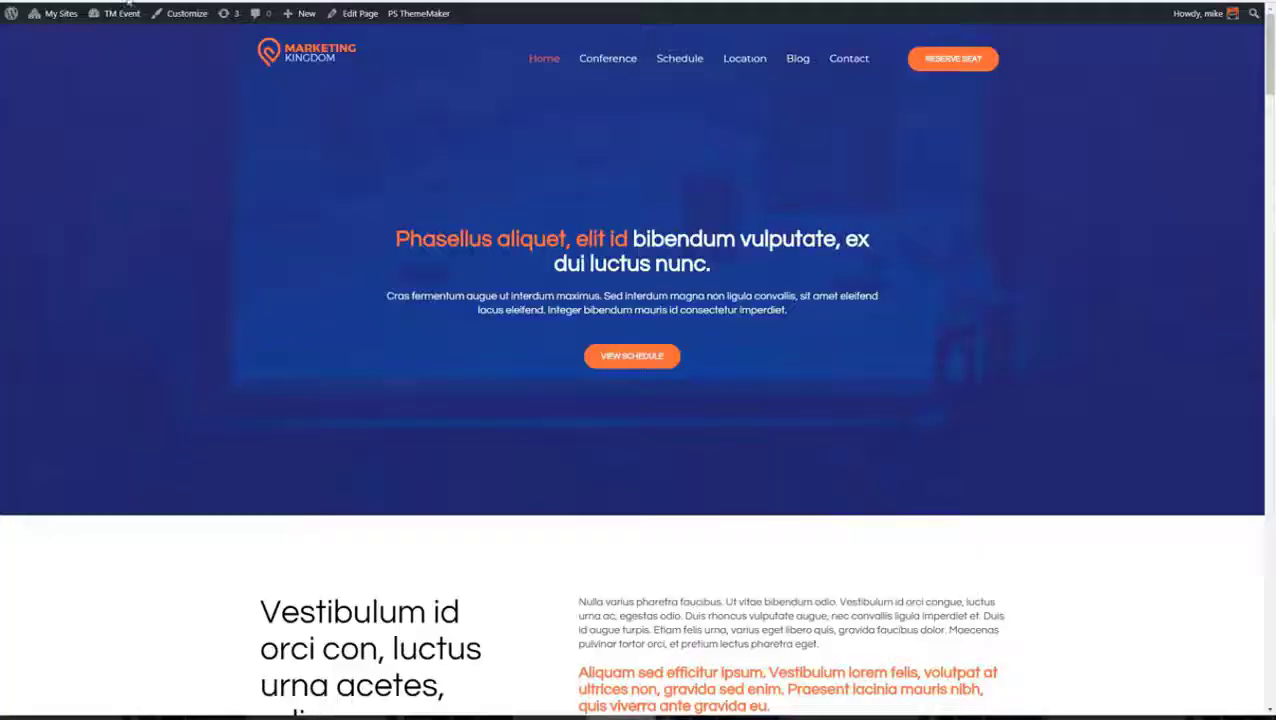
pyautogui.scroll(-5, 183, 154)
pyautogui.scroll(-15, 183, 154)
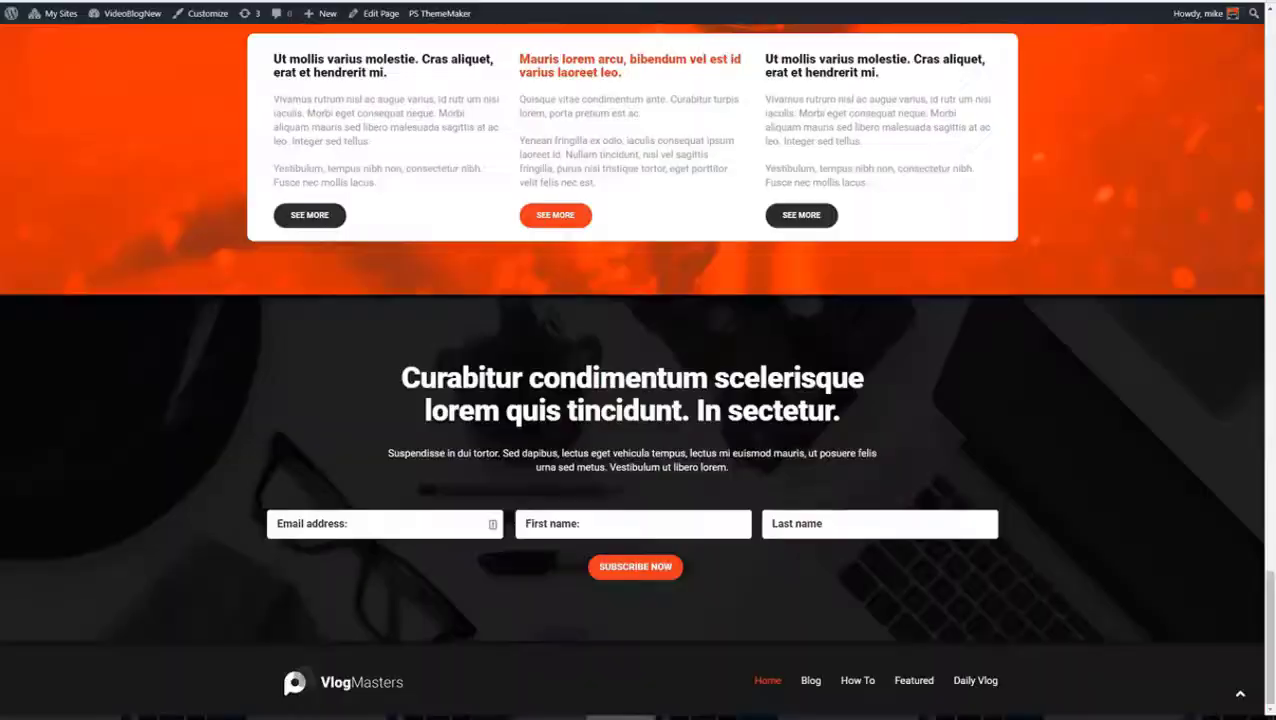
# Step: Return to the top of the VlogMasters homepage and open its How To category page
pyautogui.scroll(15, 641, 83)
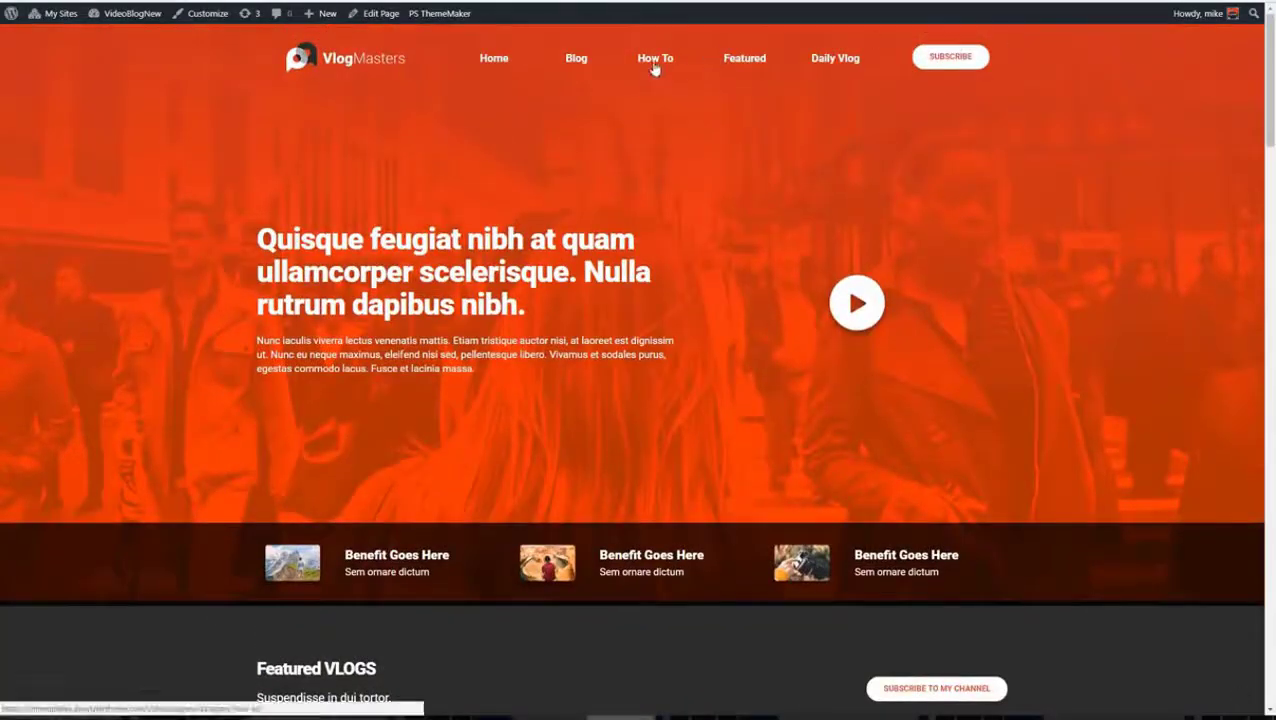
pyautogui.click(653, 62)
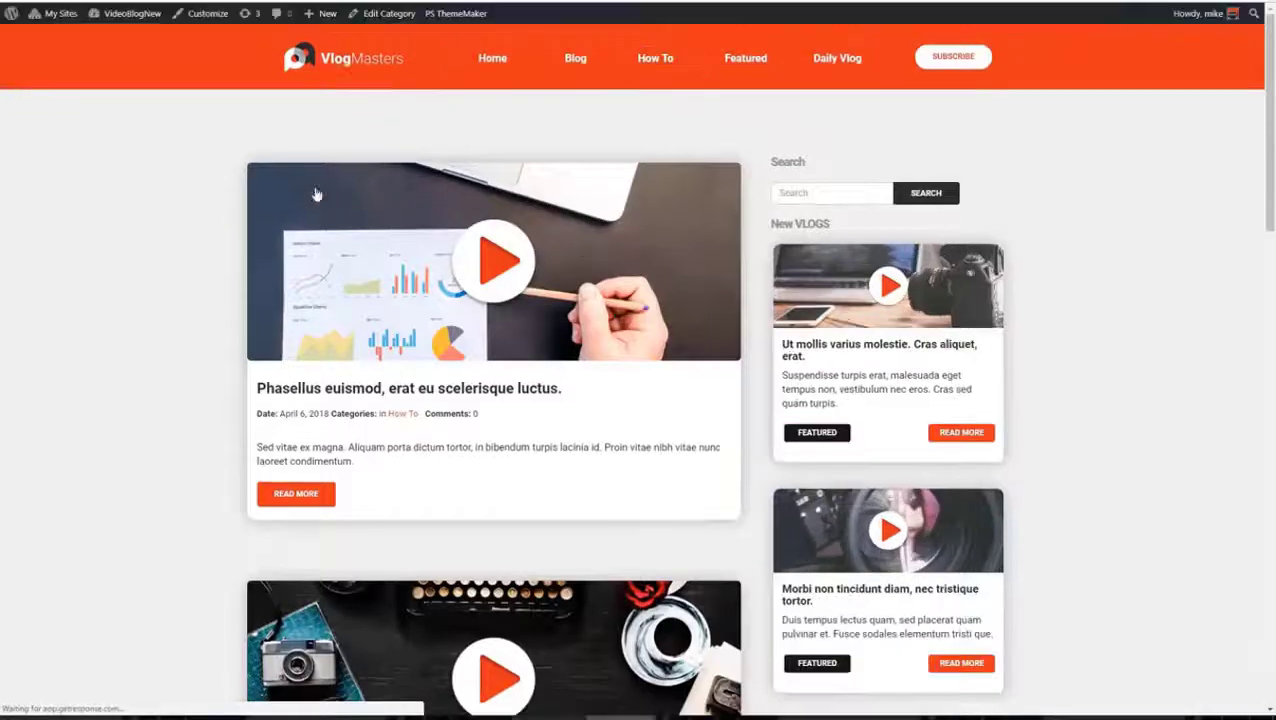